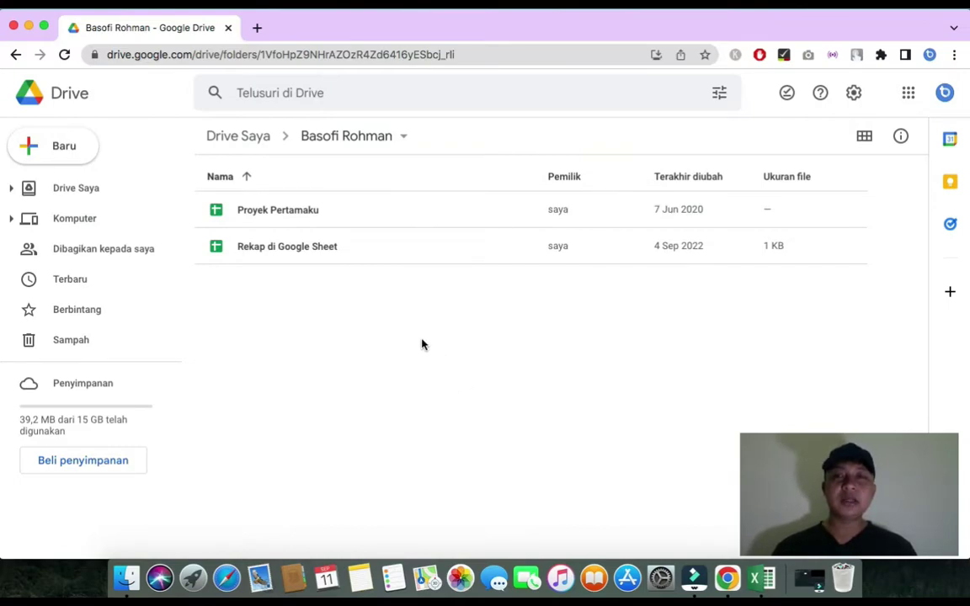
Step: Create a new blank Google spreadsheet in the current Drive folder
right_click(396, 329)
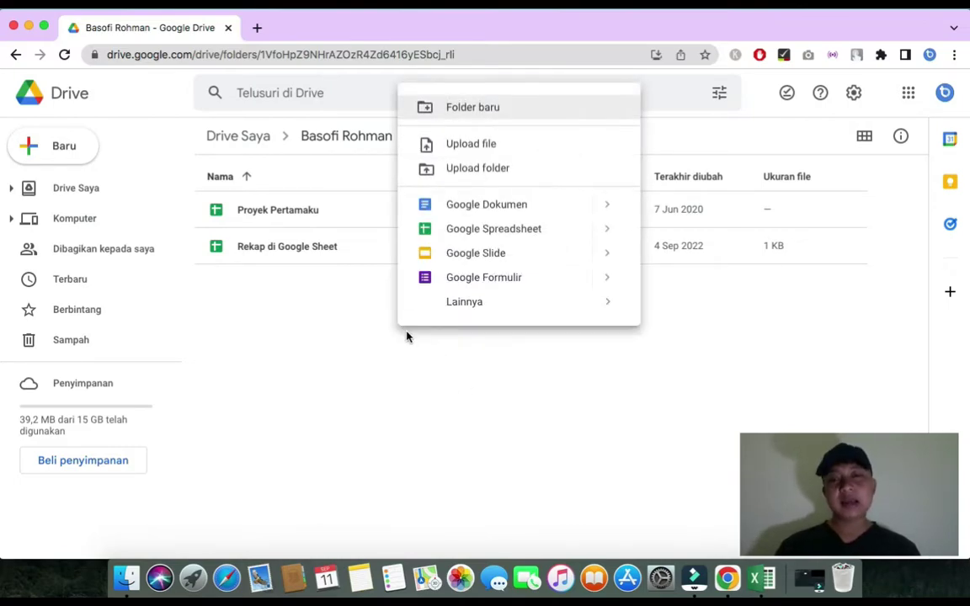
click(553, 235)
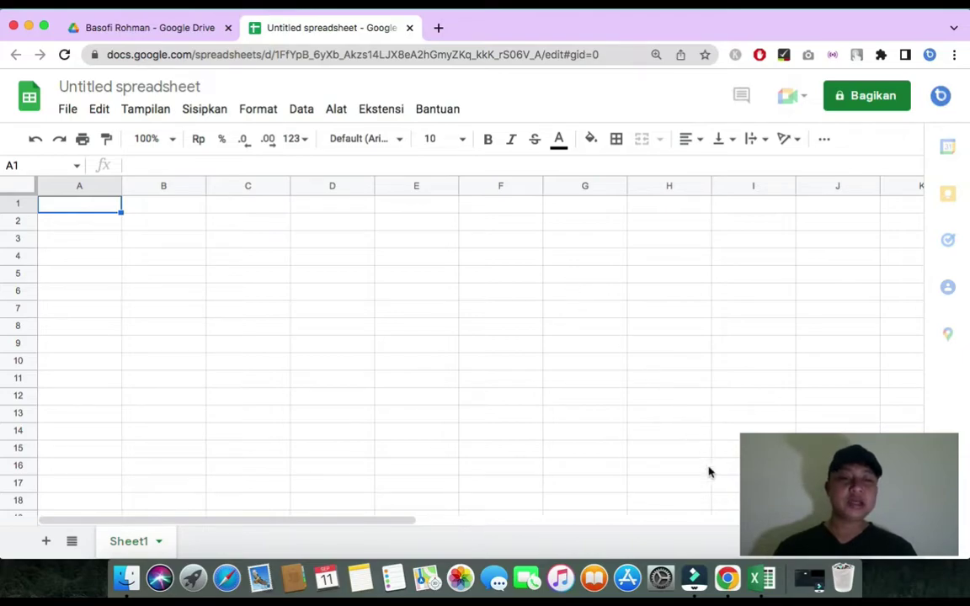
Step: Switch to Excel and copy the whole order table, A1:G44, from the sampleDatas workbook
click(759, 572)
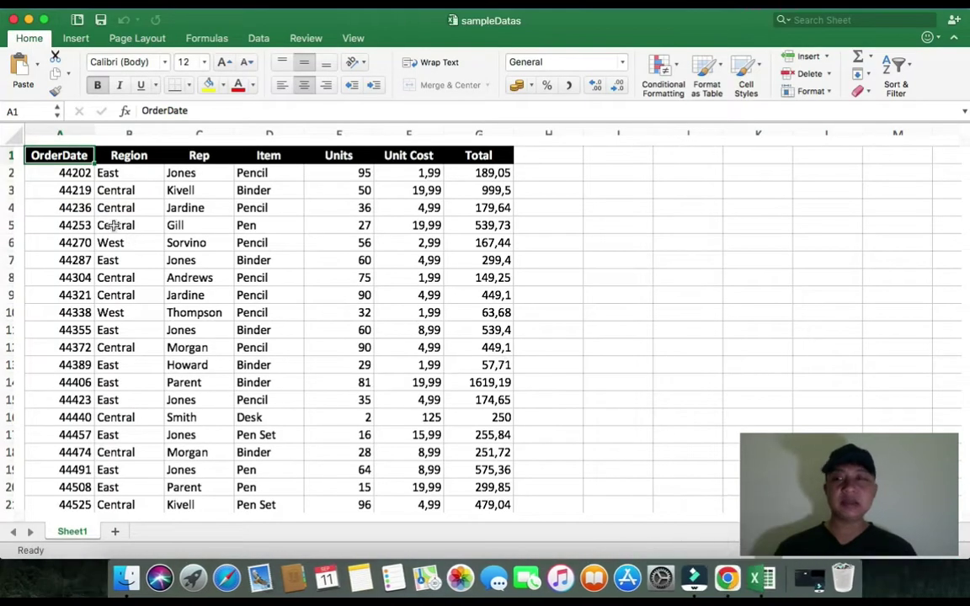
scroll(174, 277, down, 5)
scroll(255, 315, down, 10)
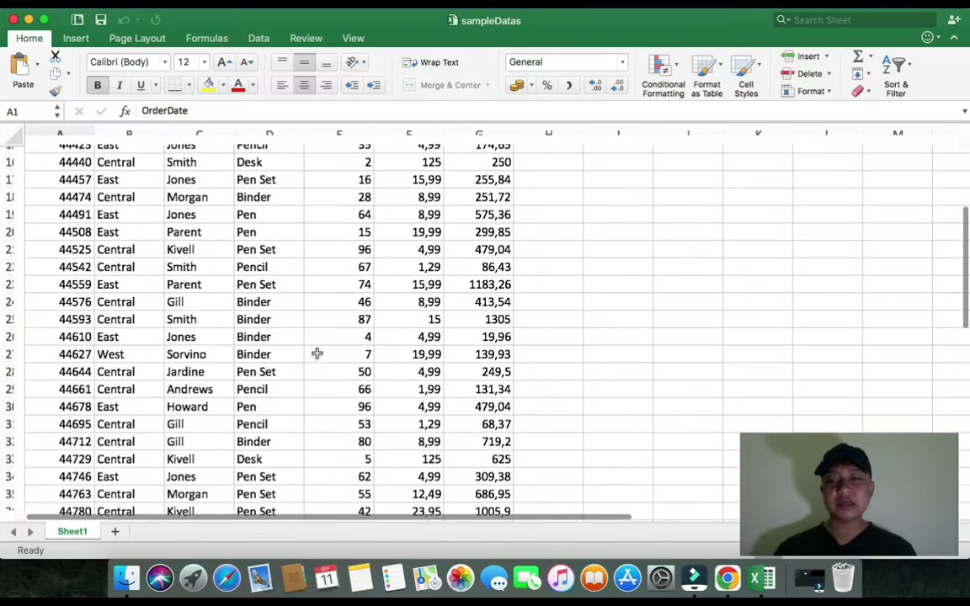
shift+click(482, 330)
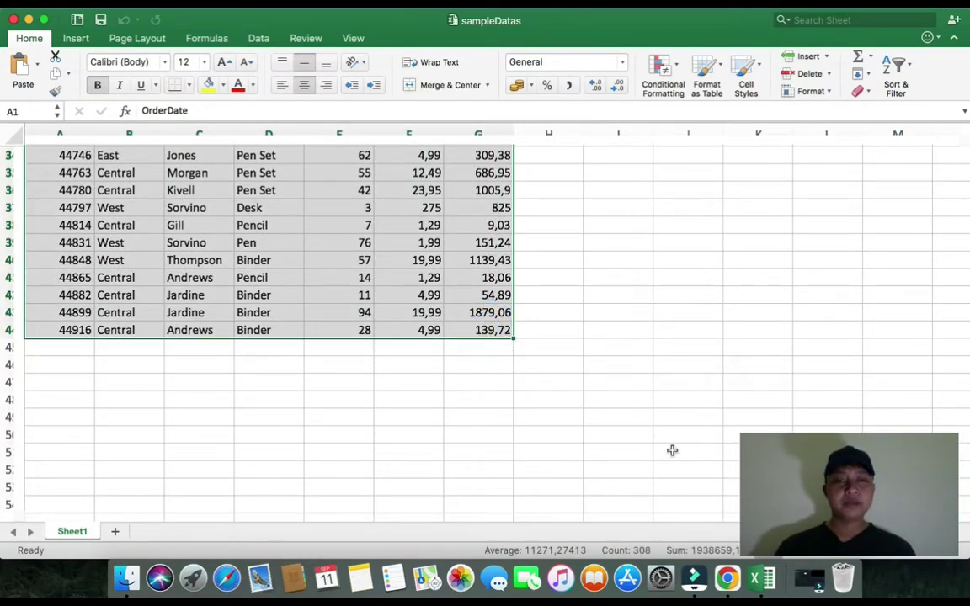
key(super+c)
scroll(671, 448, up, 12)
Step: Switch to Chrome and paste only the values of the copied table into the blank spreadsheet at A1
click(731, 582)
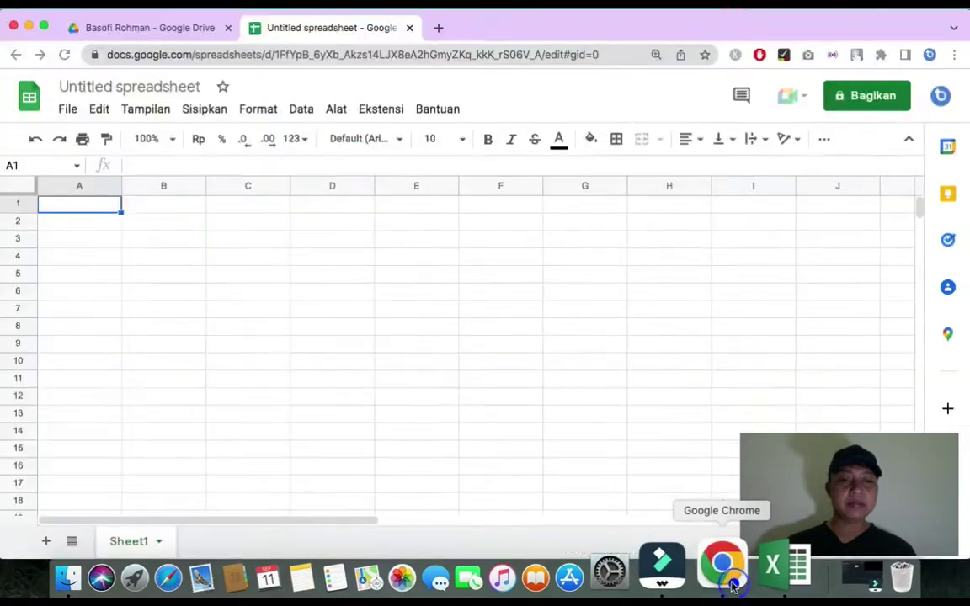
click(96, 110)
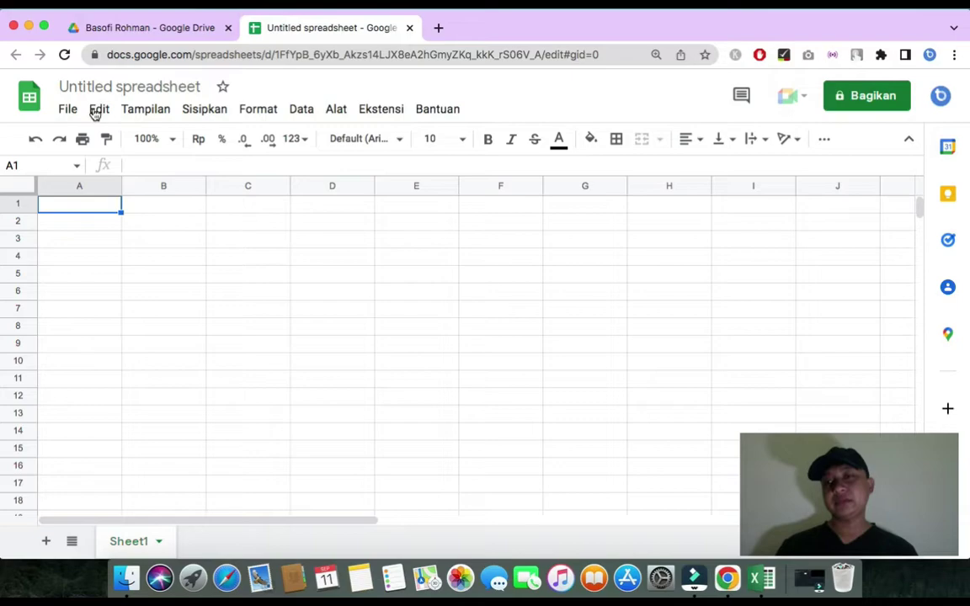
click(96, 110)
mouse_move(243, 299)
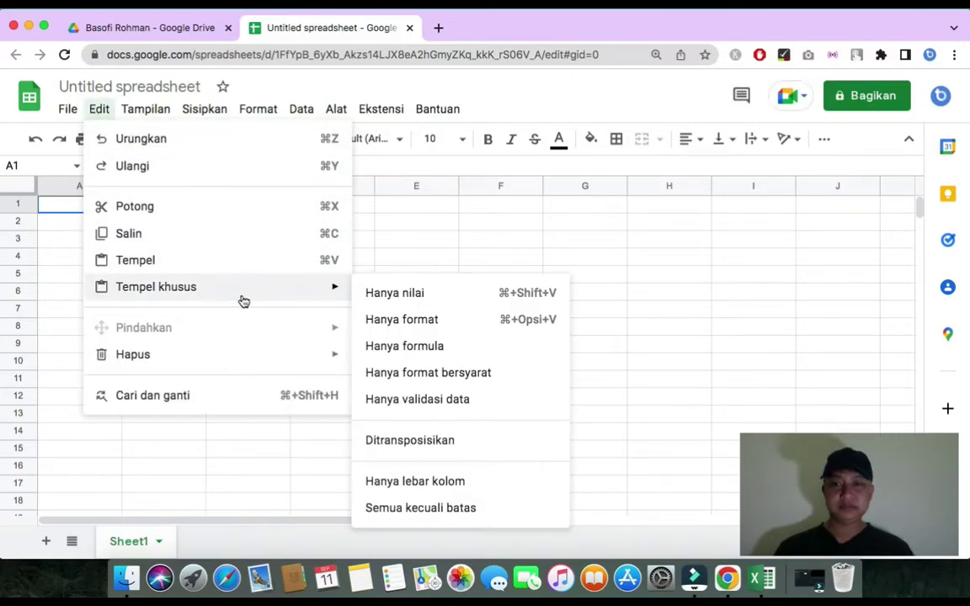
click(401, 299)
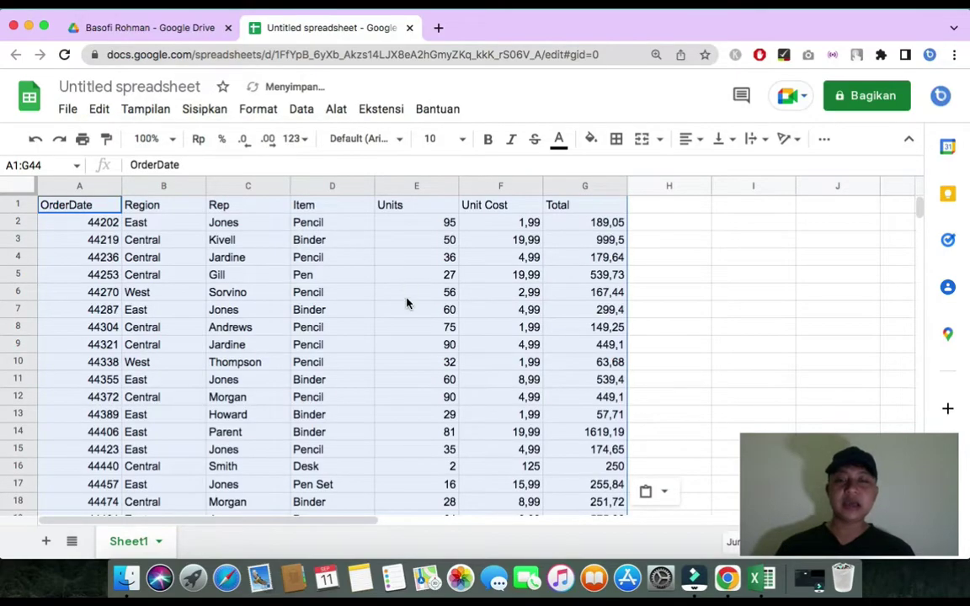
Step: Make the header row A1:G1 bold and centre it horizontally
scroll(342, 305, down, 7)
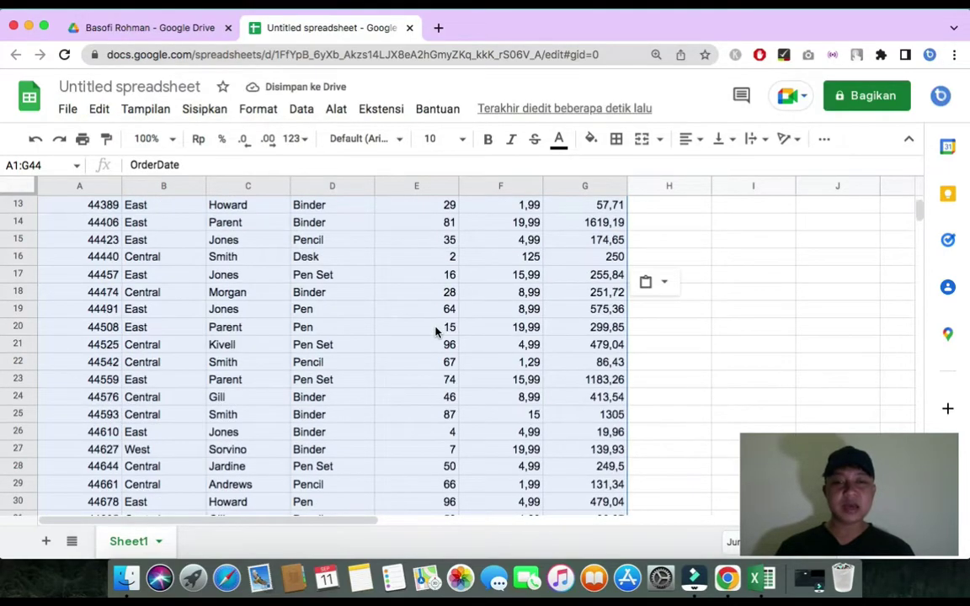
scroll(435, 331, down, 9)
scroll(412, 315, up, 6)
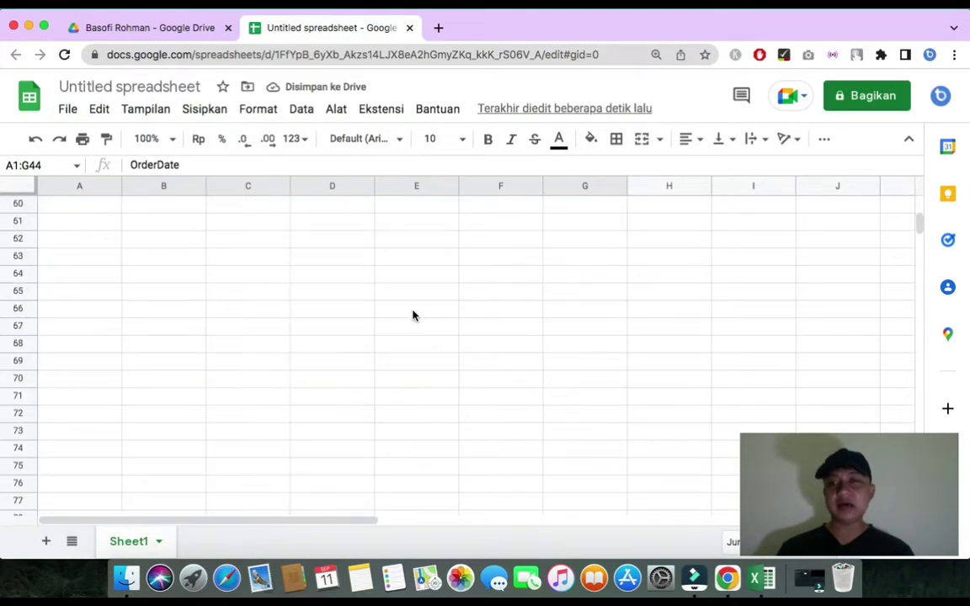
scroll(413, 316, up, 10)
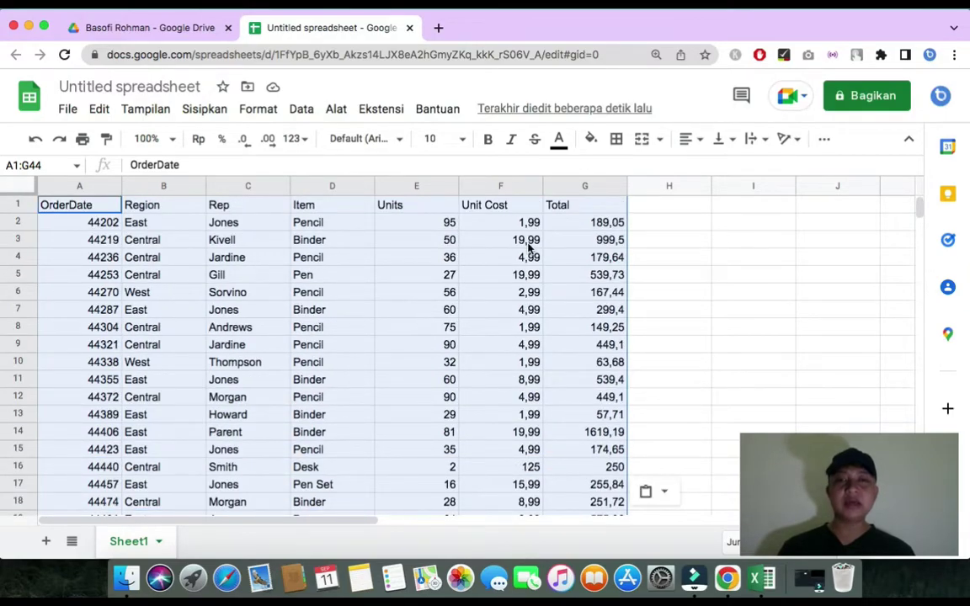
shift+click(574, 202)
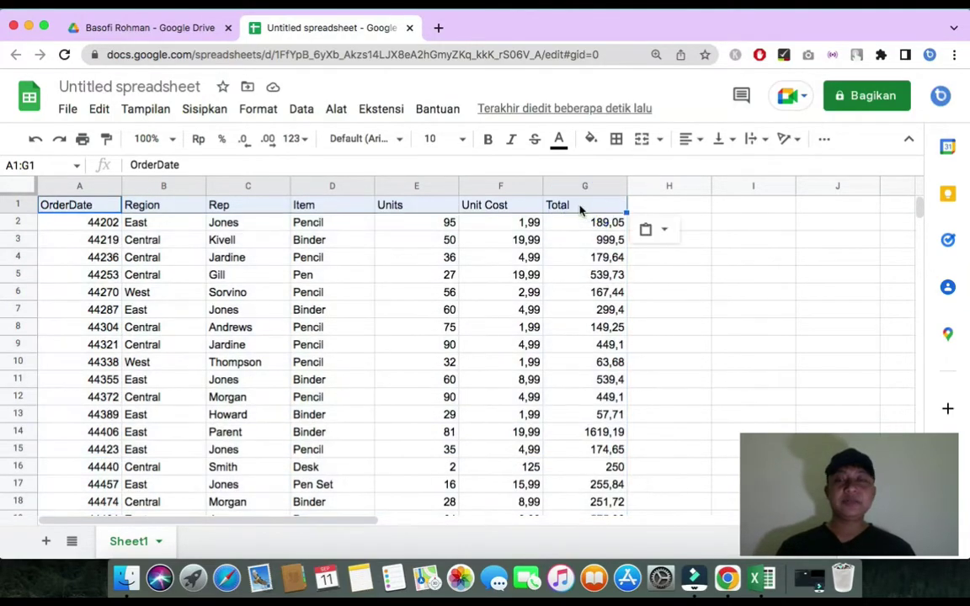
click(85, 206)
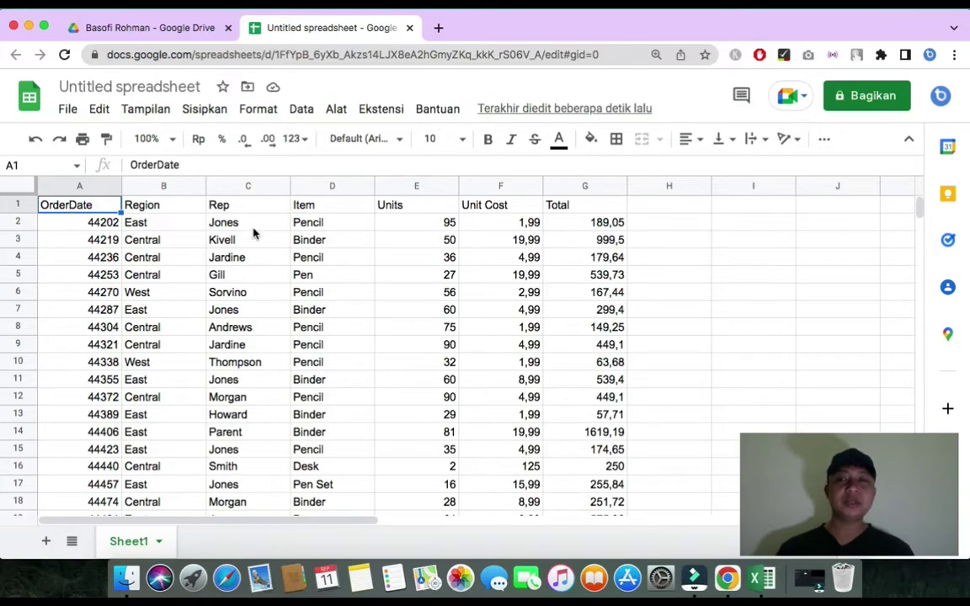
click(576, 205)
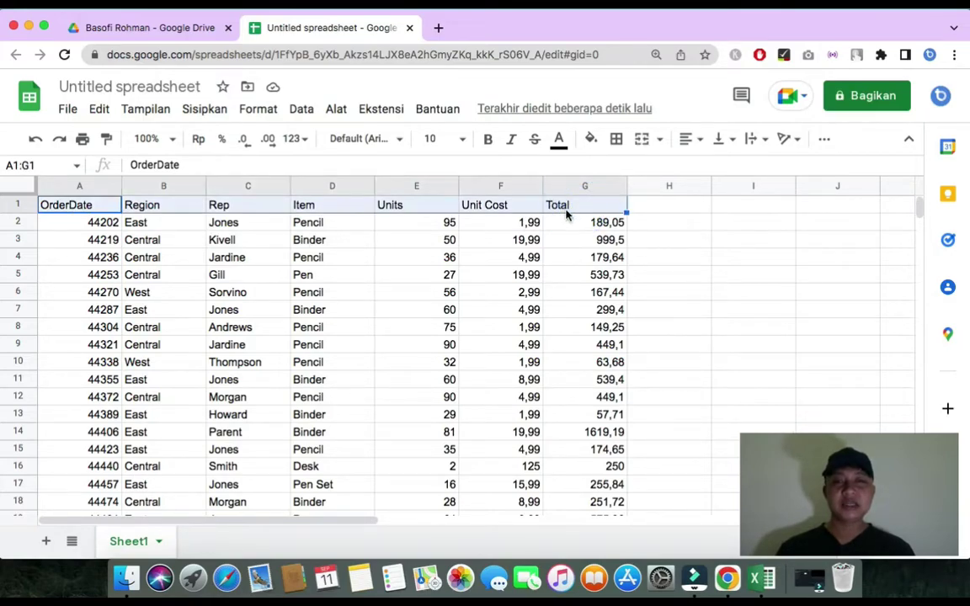
click(487, 145)
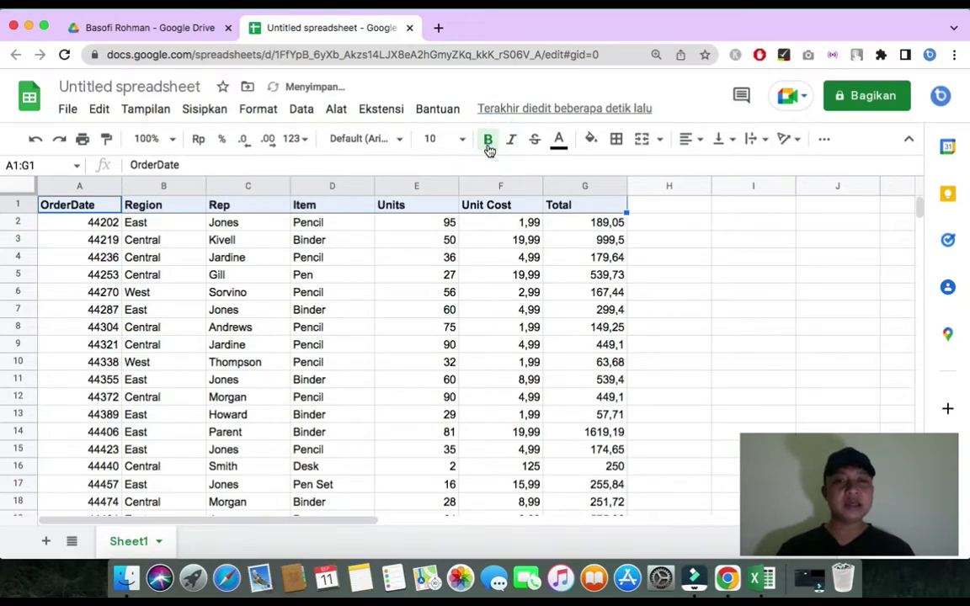
click(688, 143)
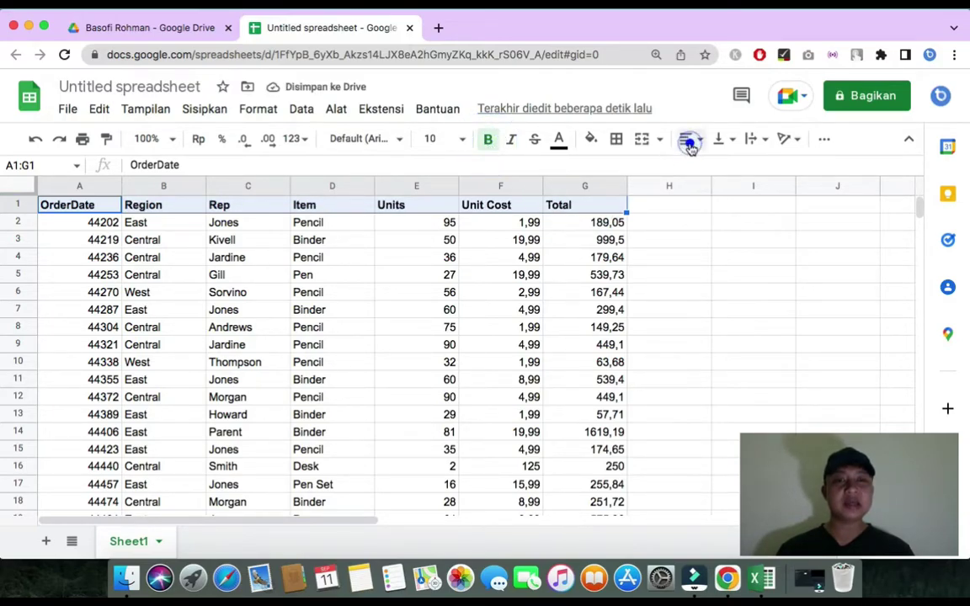
click(712, 164)
click(668, 209)
Step: Examine the order table from the header row through its last row and the empty rows below, following the Total column
scroll(319, 373, down, 1)
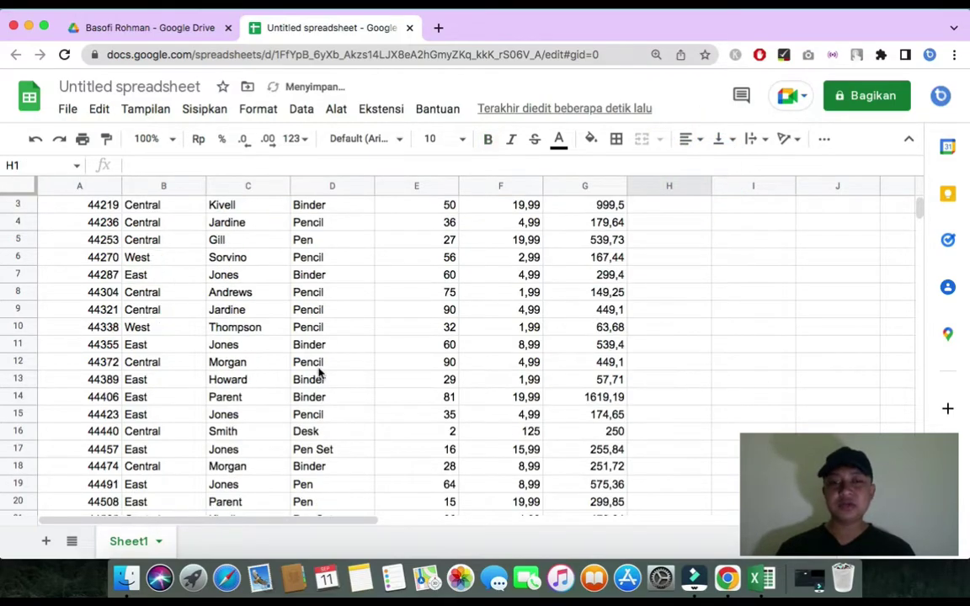
scroll(319, 372, down, 12)
scroll(324, 378, up, 4)
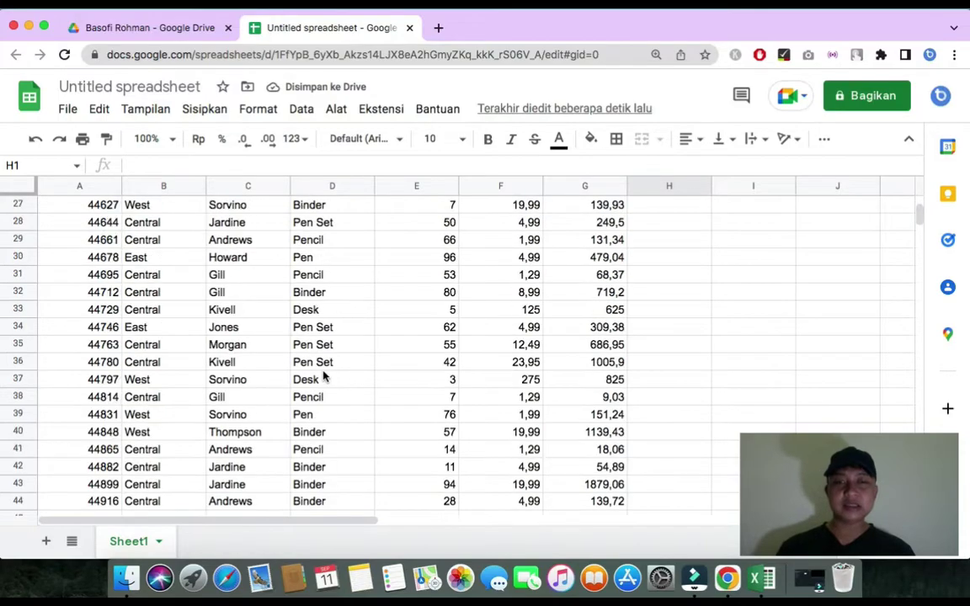
scroll(324, 378, up, 8)
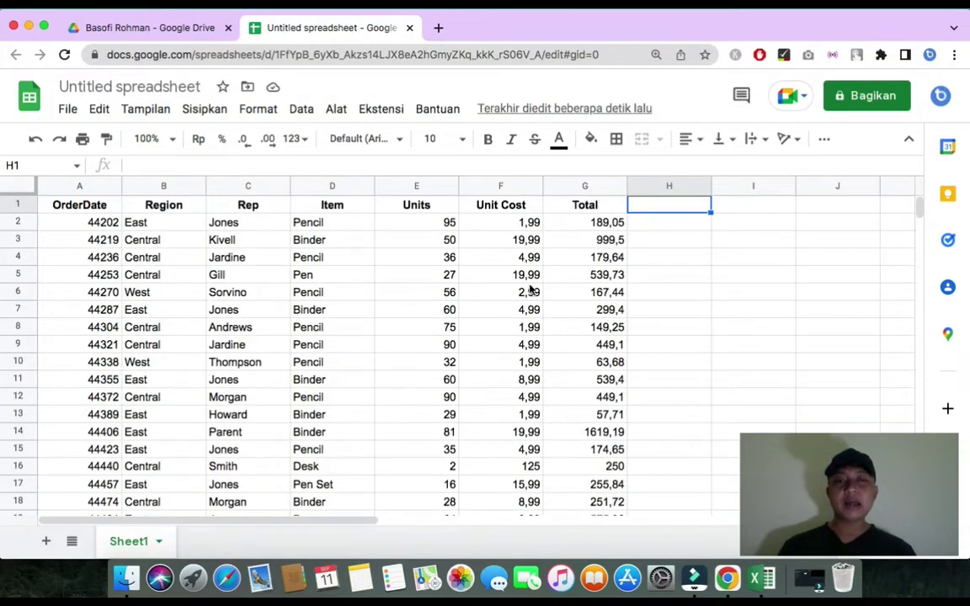
click(581, 225)
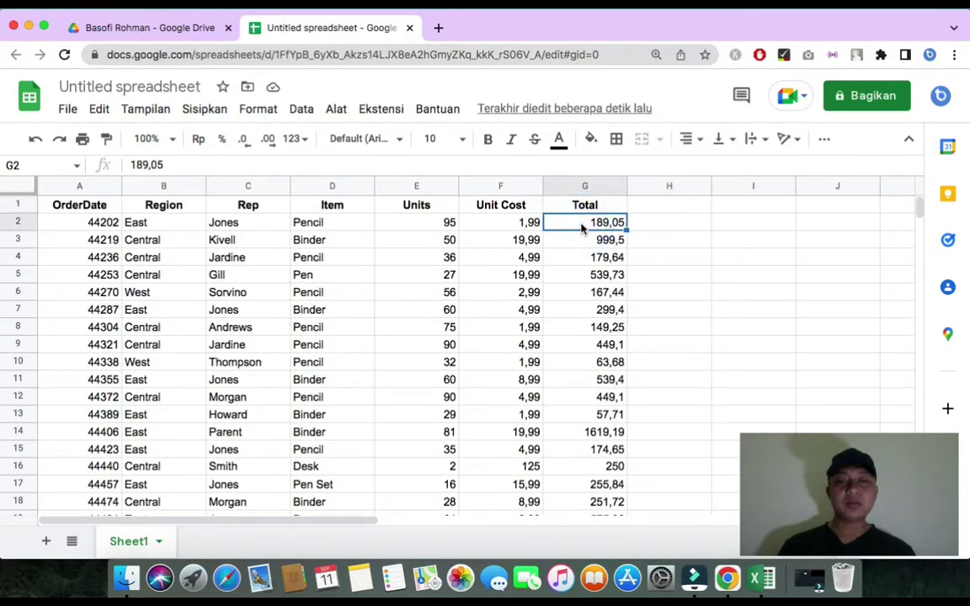
key(super+Down)
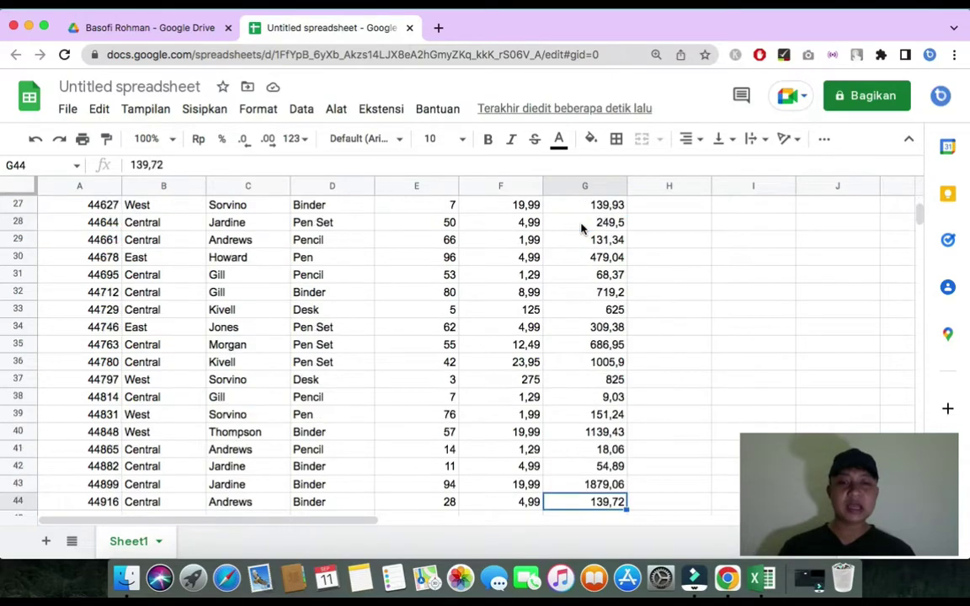
key(Down)
key(Down)
key(Down)
key(Down)
key(Down)
key(Down)
key(Down)
key(Down)
key(Down)
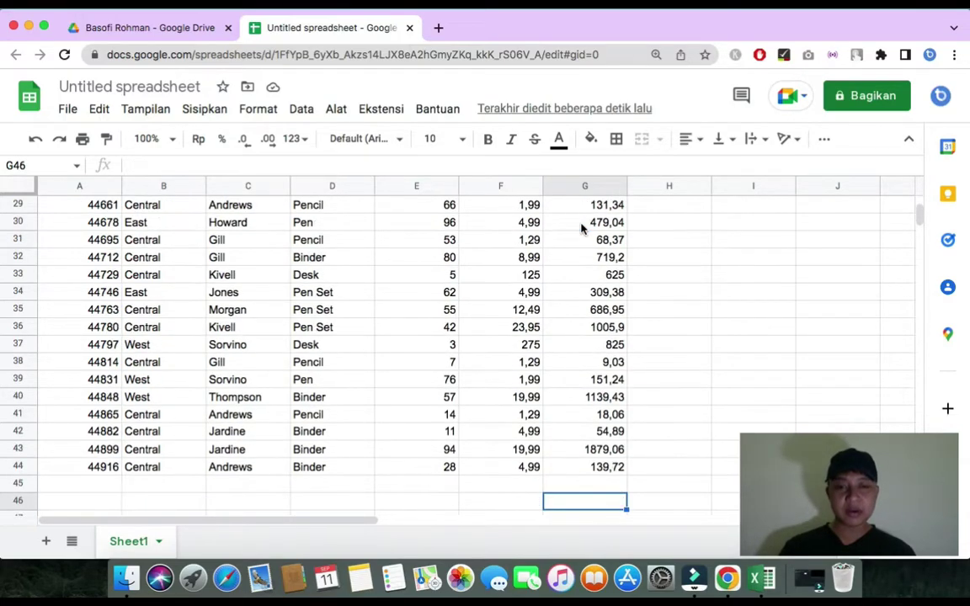
key(Down)
key(Down)
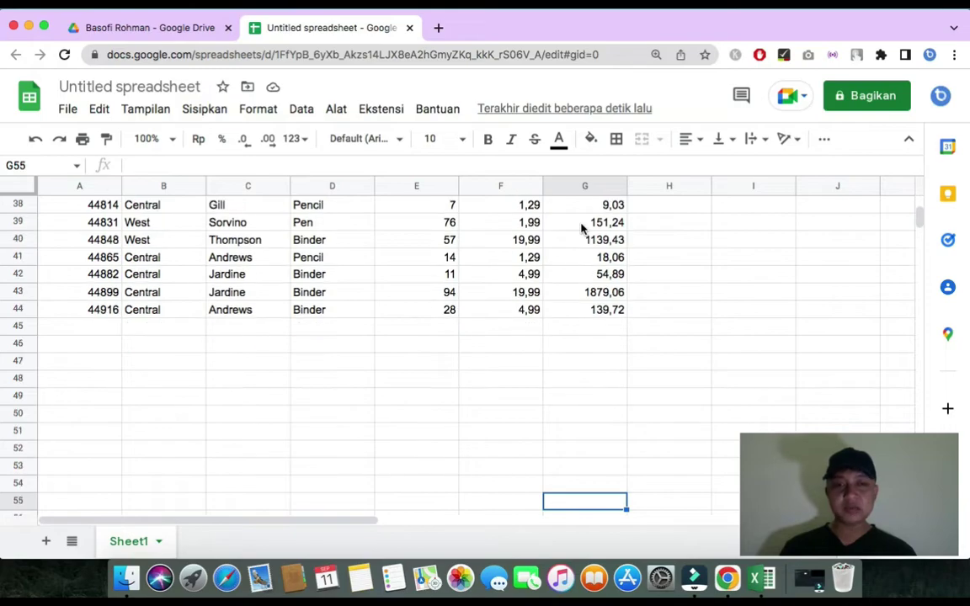
key(super+Up)
key(super+Up)
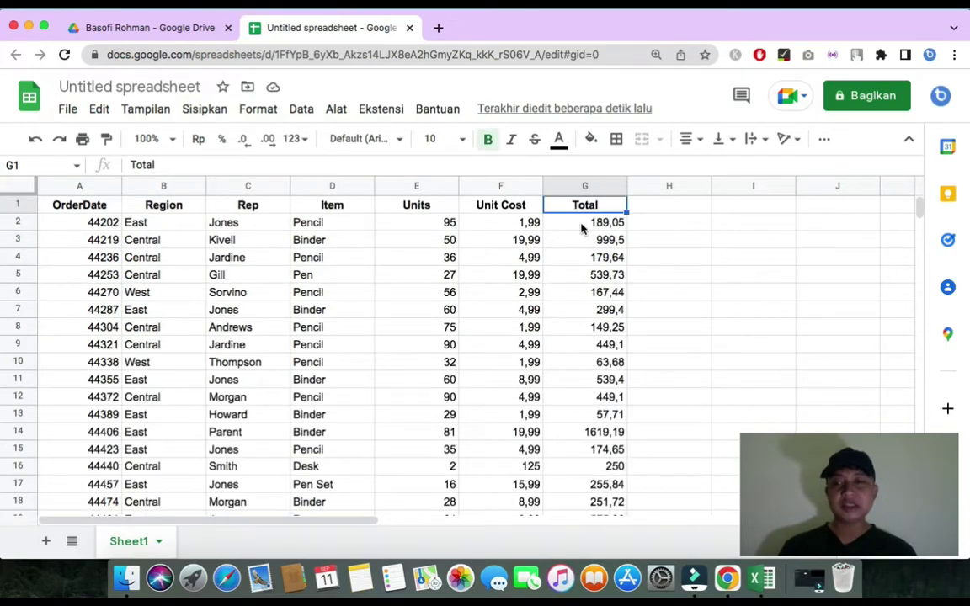
Step: Select the whole order table, A1:G44, from the OrderDate header to the last Total value
key(Left)
key(Left)
key(Left)
key(Left)
key(Left)
key(Left)
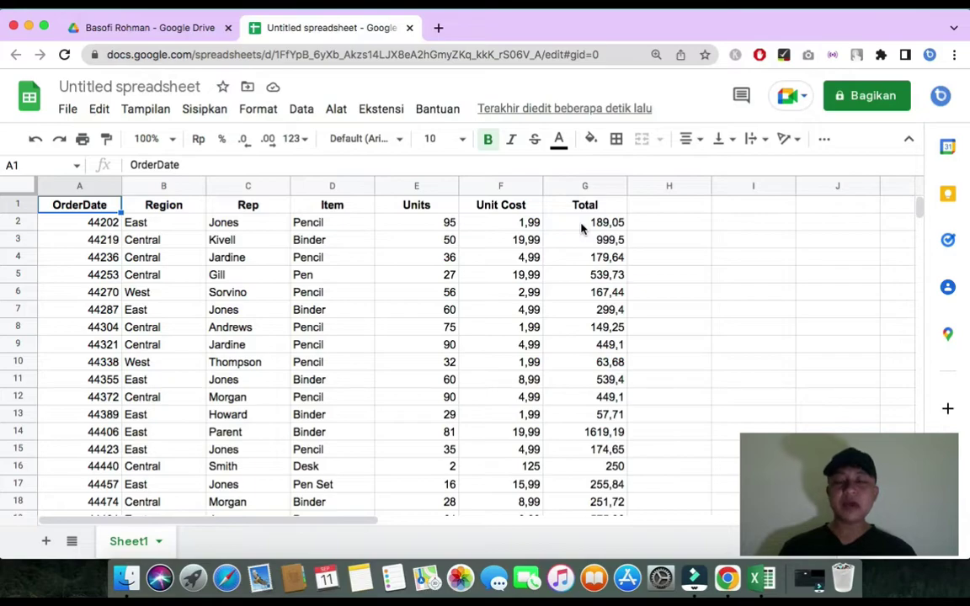
key(ctrl+shift+Right)
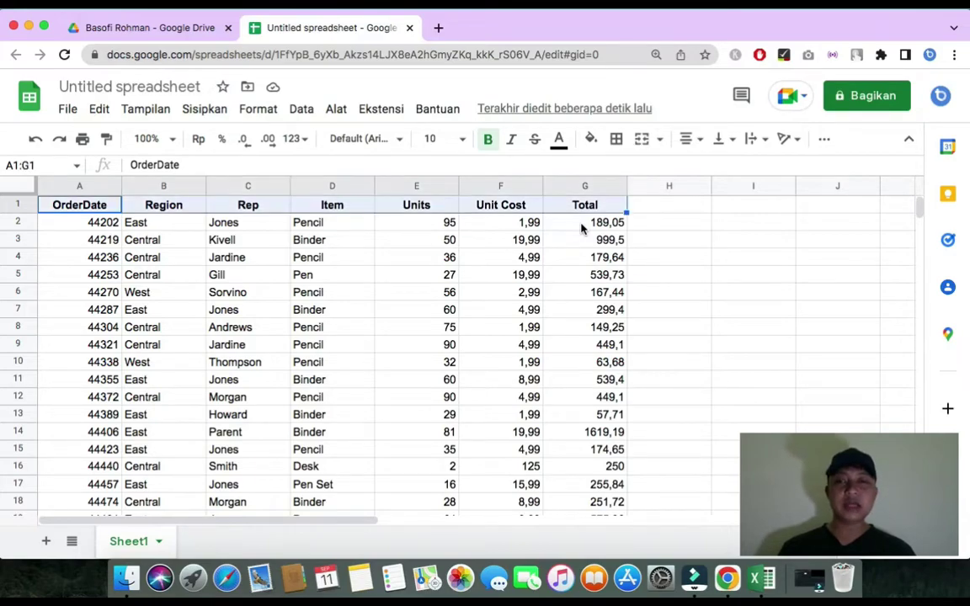
key(ctrl+shift+Down)
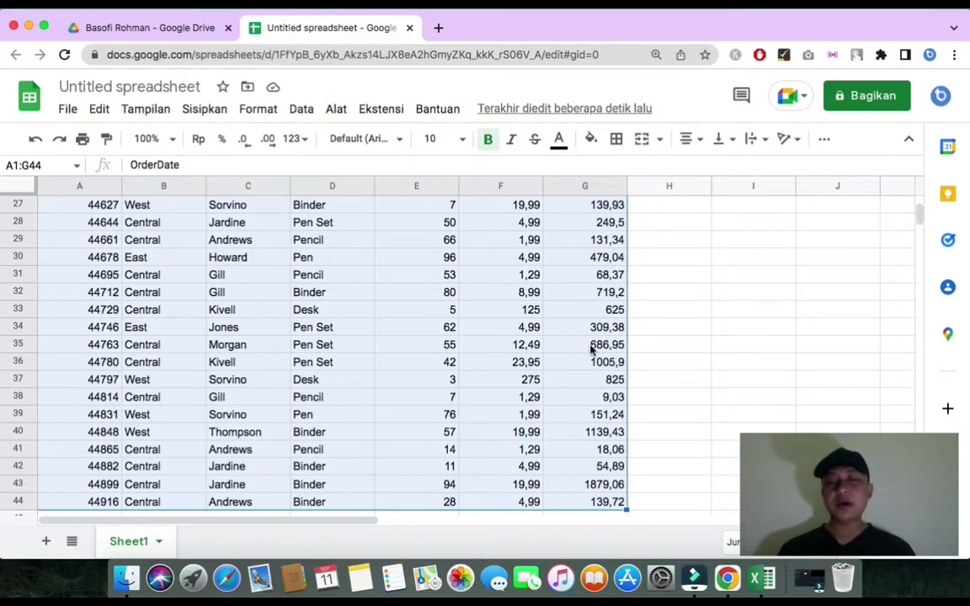
scroll(570, 345, up, 9)
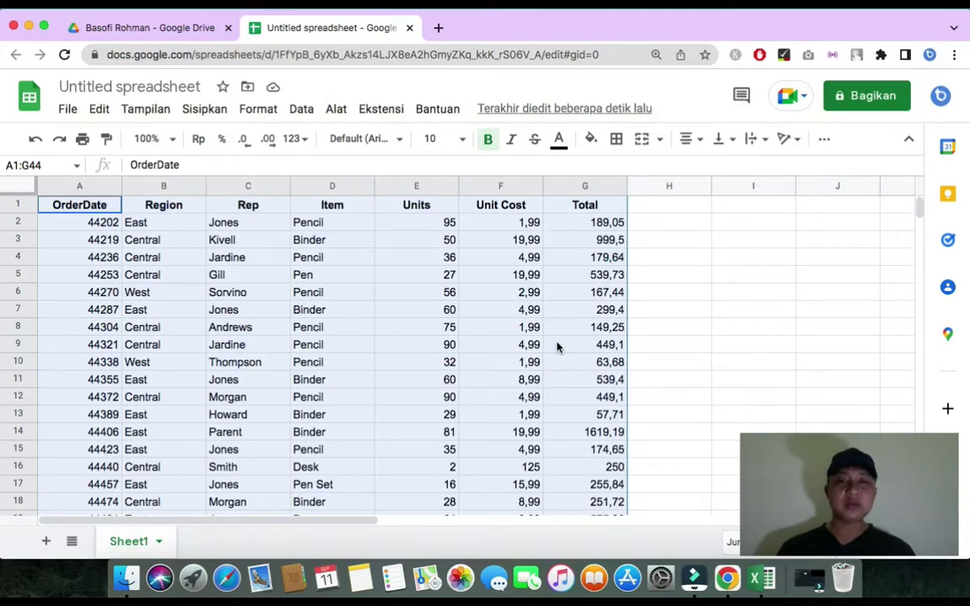
scroll(556, 345, down, 10)
scroll(556, 345, up, 10)
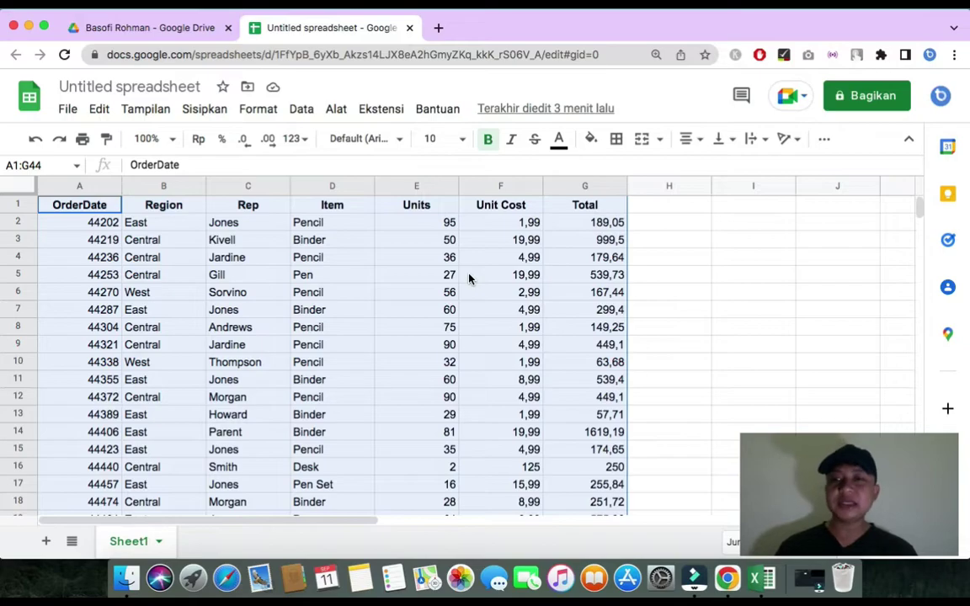
Step: Sort the selected range by Units from A to Z with the advanced range sorting options, treating the first row as a header
click(303, 111)
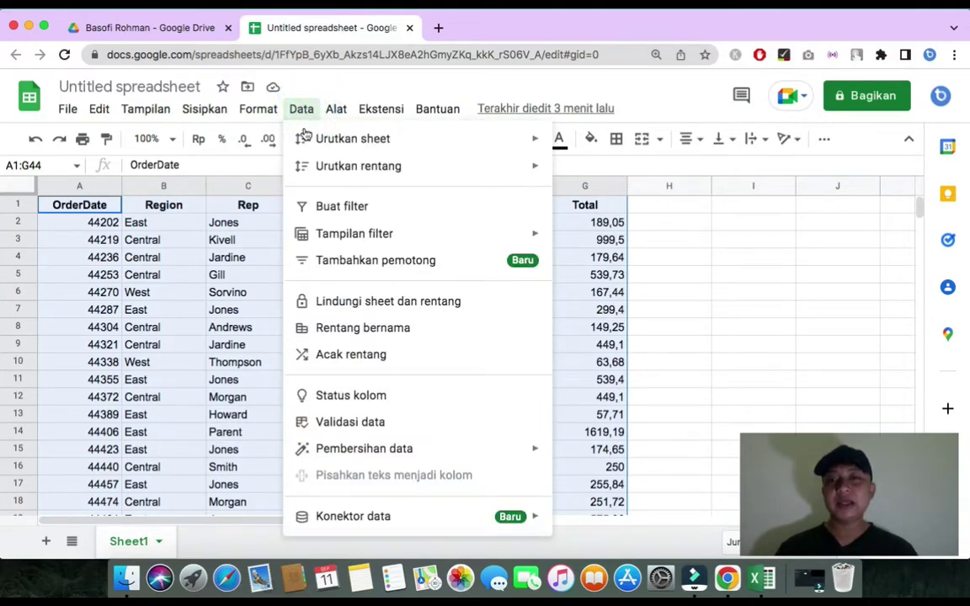
mouse_move(352, 168)
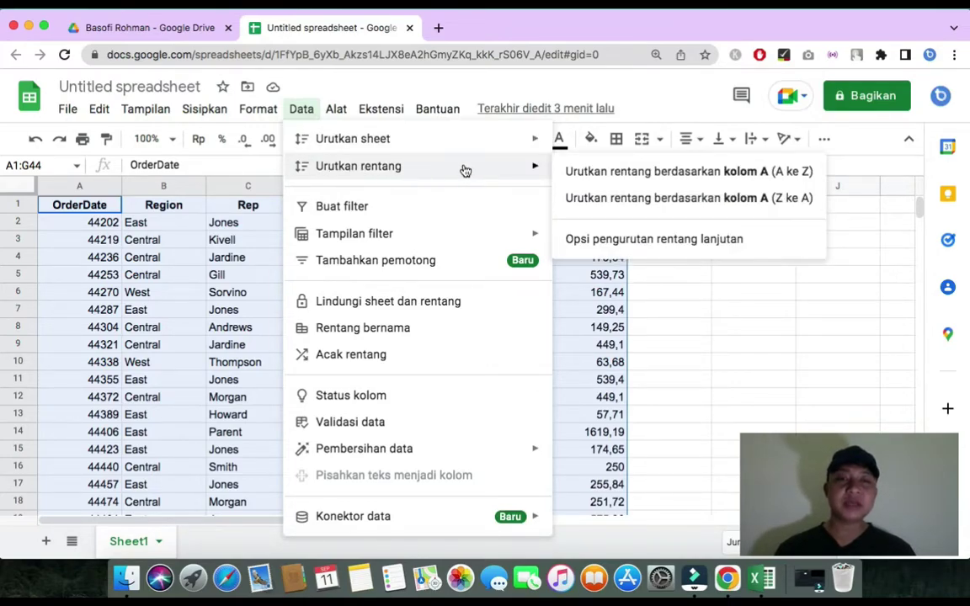
click(620, 241)
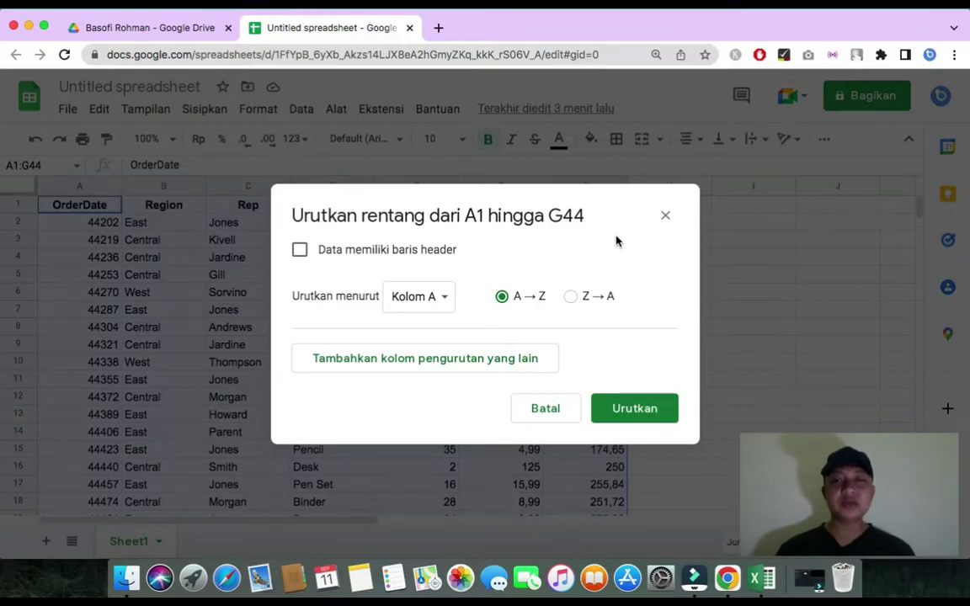
drag(568, 195, 422, 269)
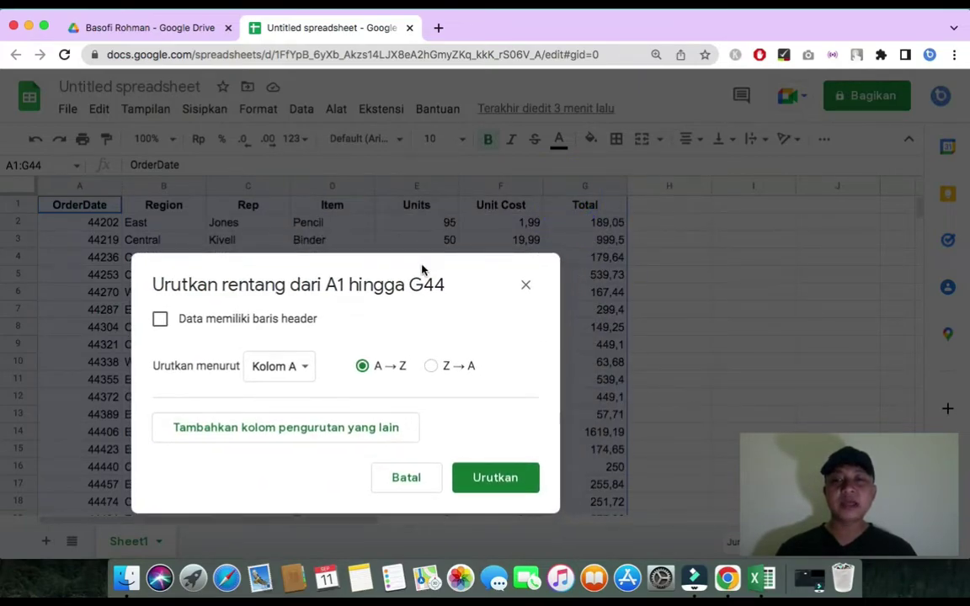
click(160, 321)
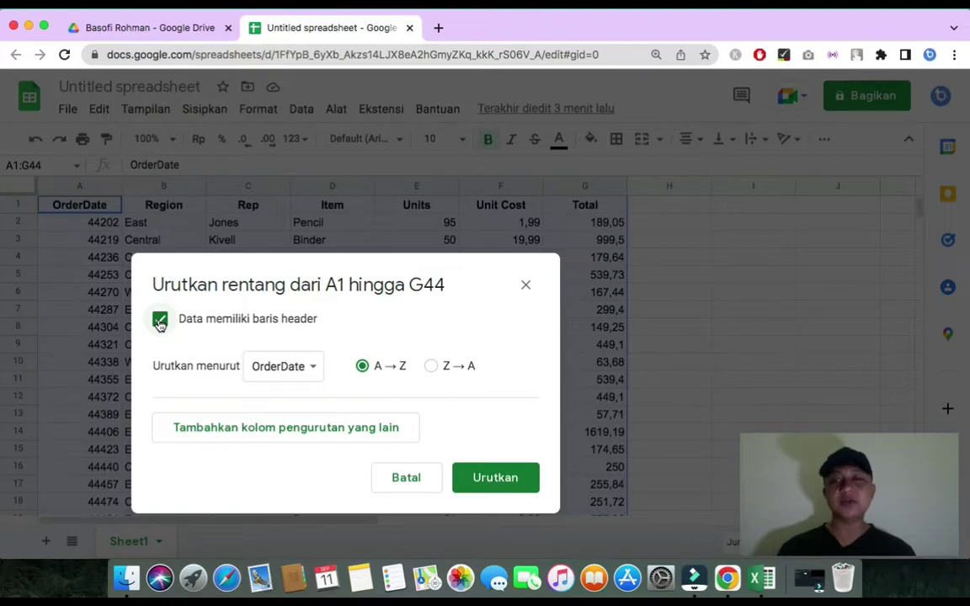
click(262, 370)
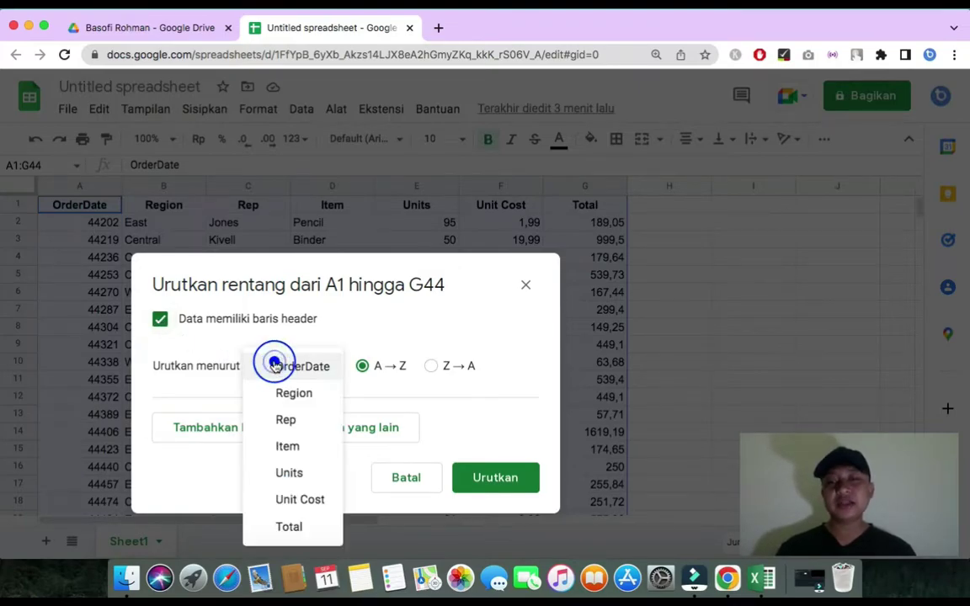
click(301, 475)
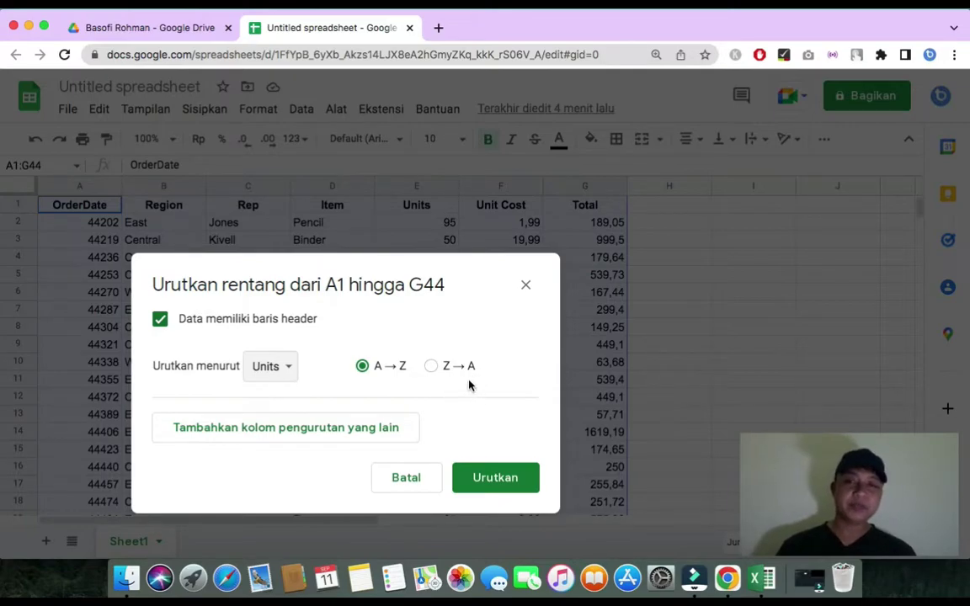
click(486, 480)
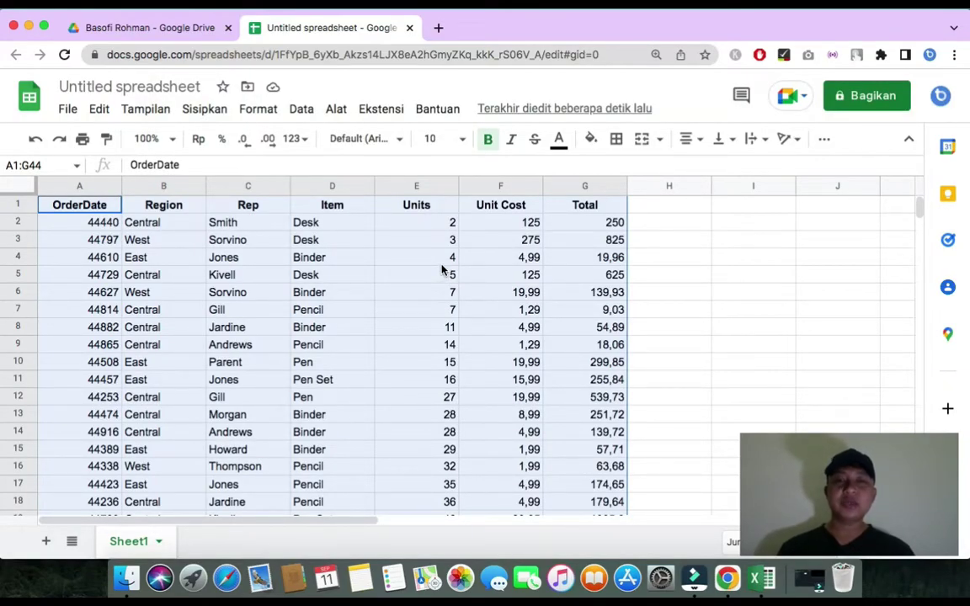
Step: Examine the sort order of the Units column from its first data row to its last
click(452, 222)
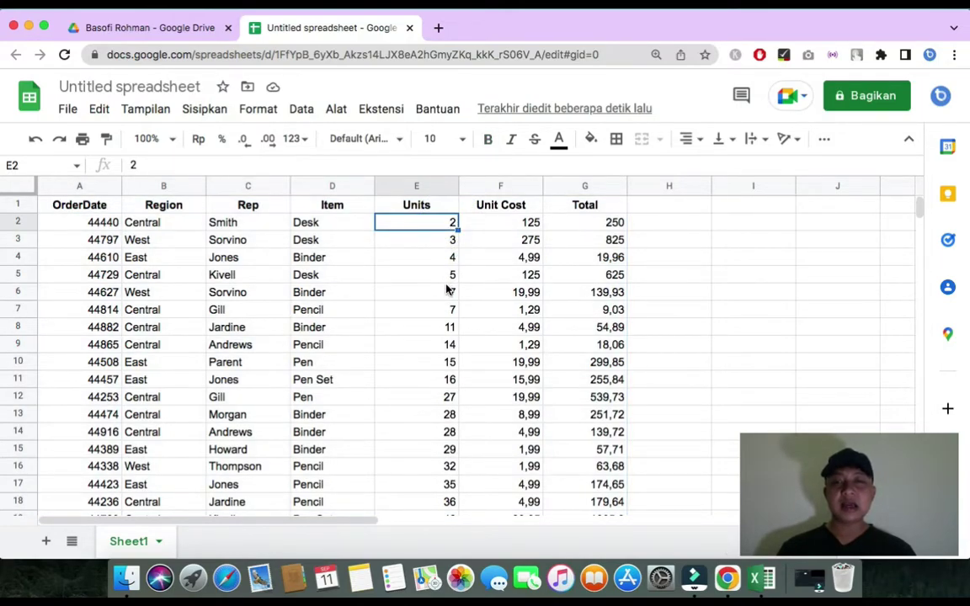
scroll(447, 289, down, 3)
scroll(447, 295, down, 3)
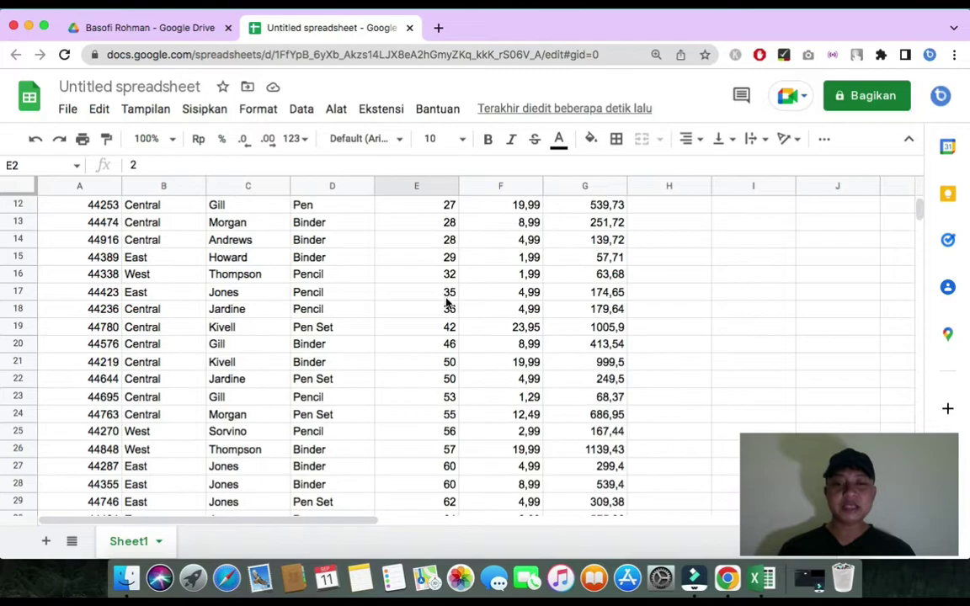
scroll(447, 301, down, 2)
scroll(447, 305, down, 7)
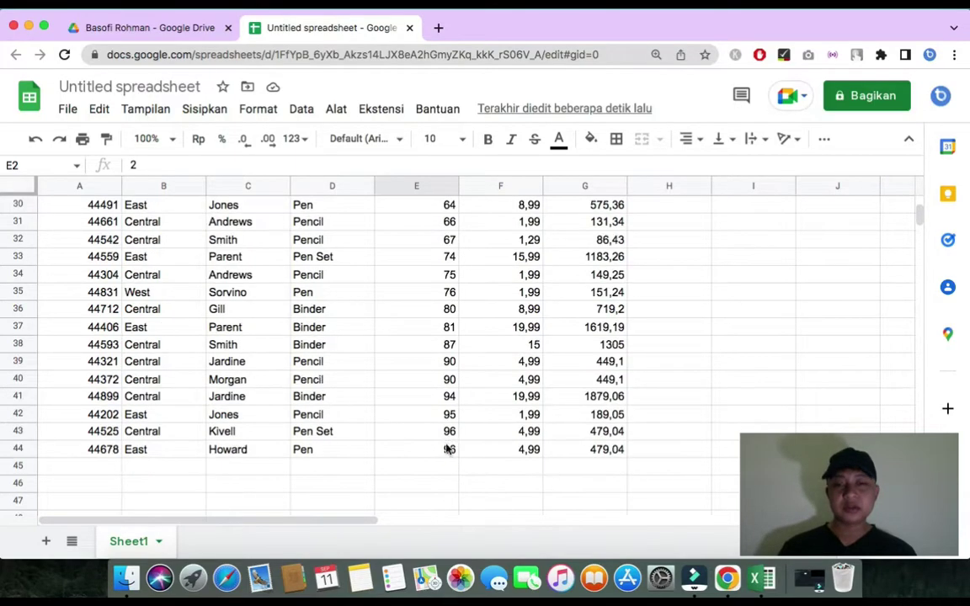
click(445, 452)
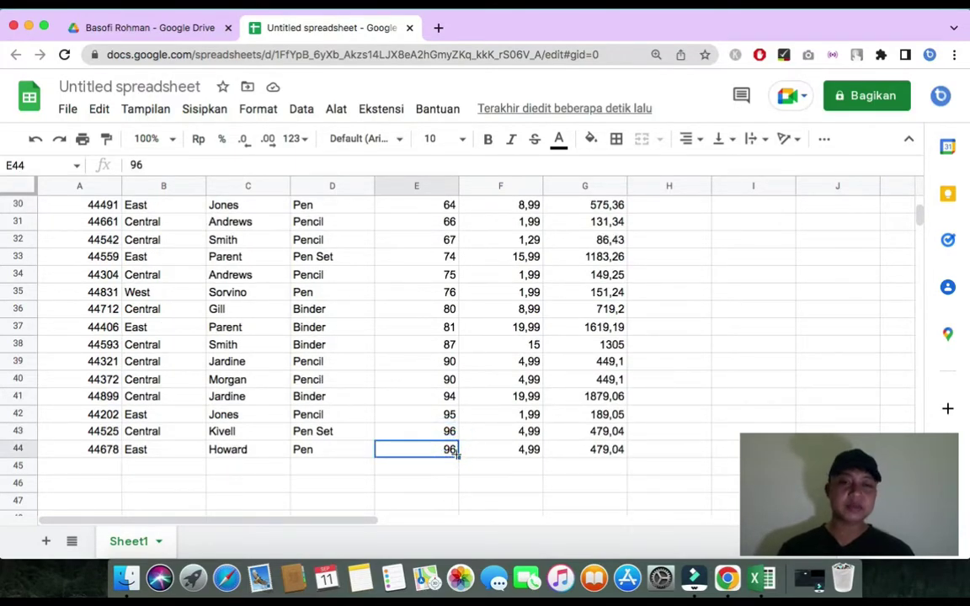
key(super+Up)
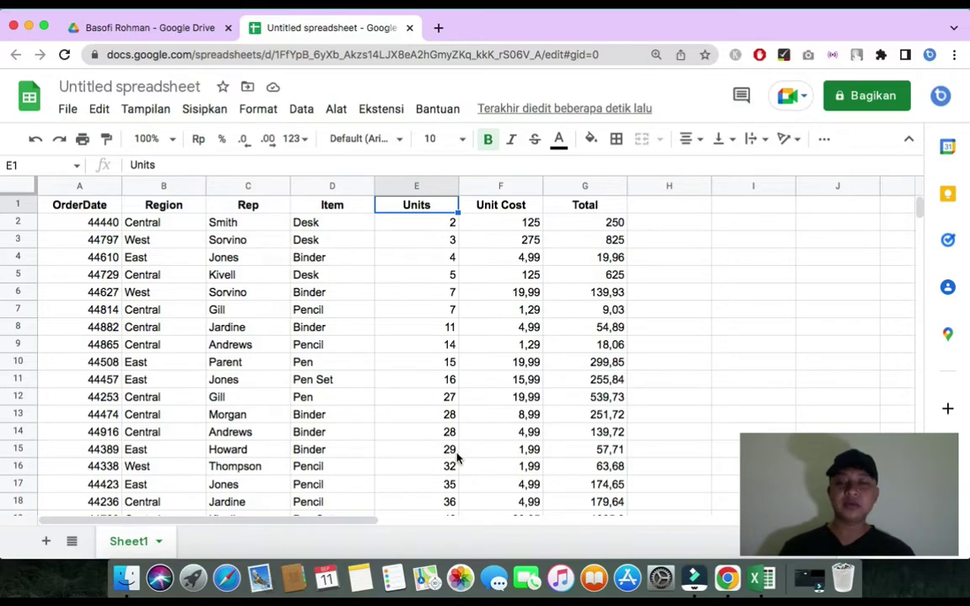
Step: Sort the whole table A1:G44 by Region from A to Z with the advanced options, treating the first row as a header
key(Home)
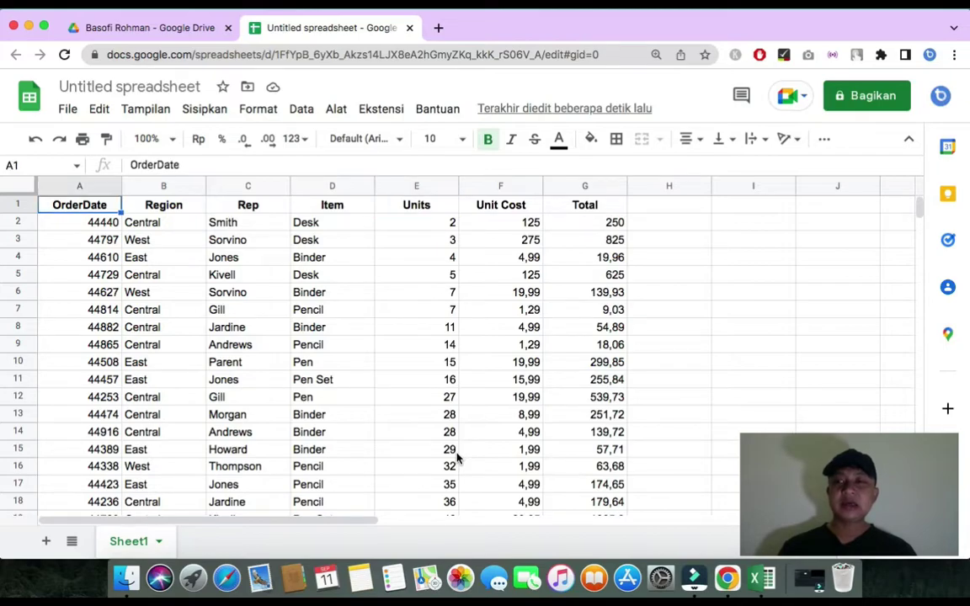
key(super+shift+Right)
key(super+shift+Down)
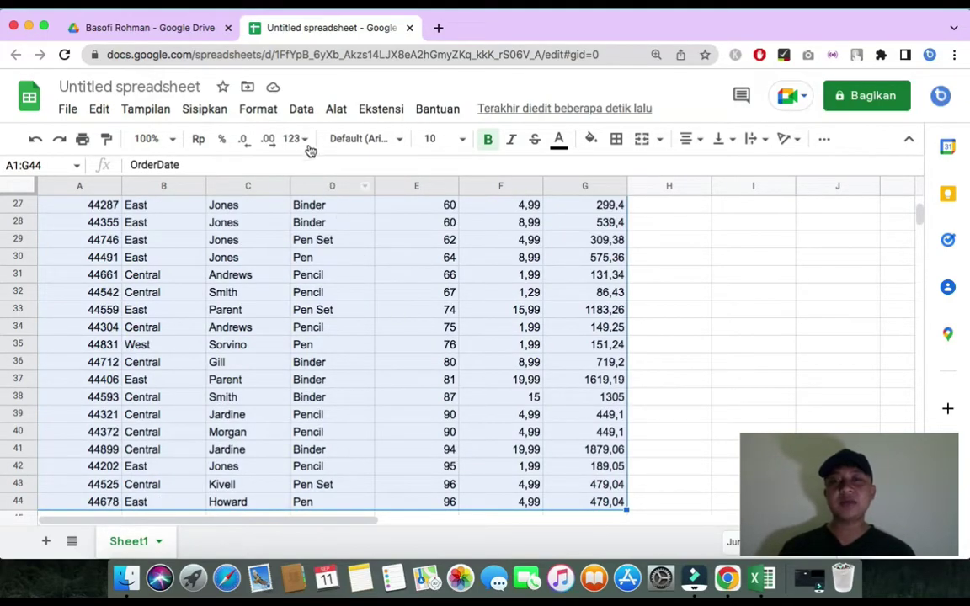
click(301, 109)
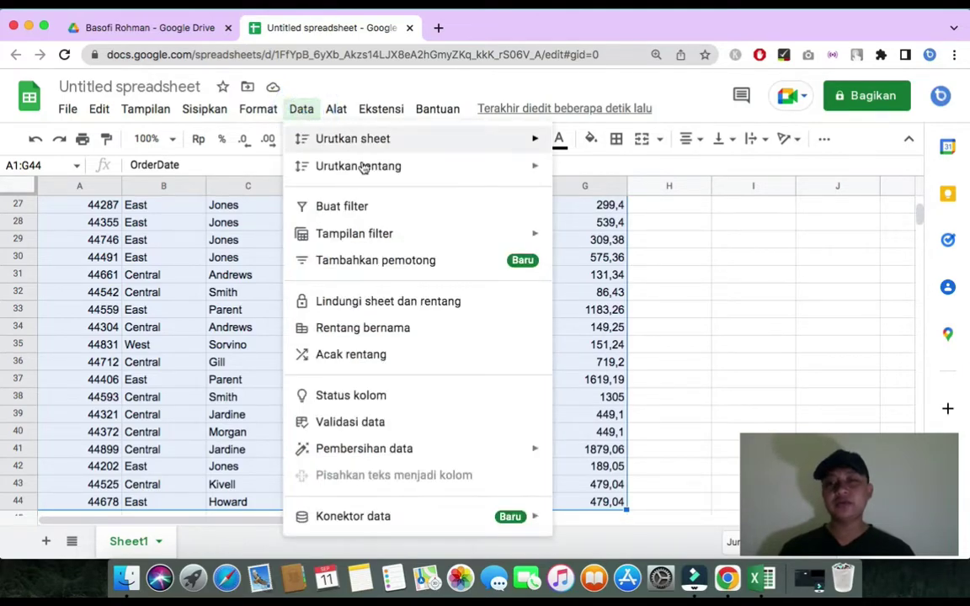
mouse_move(417, 172)
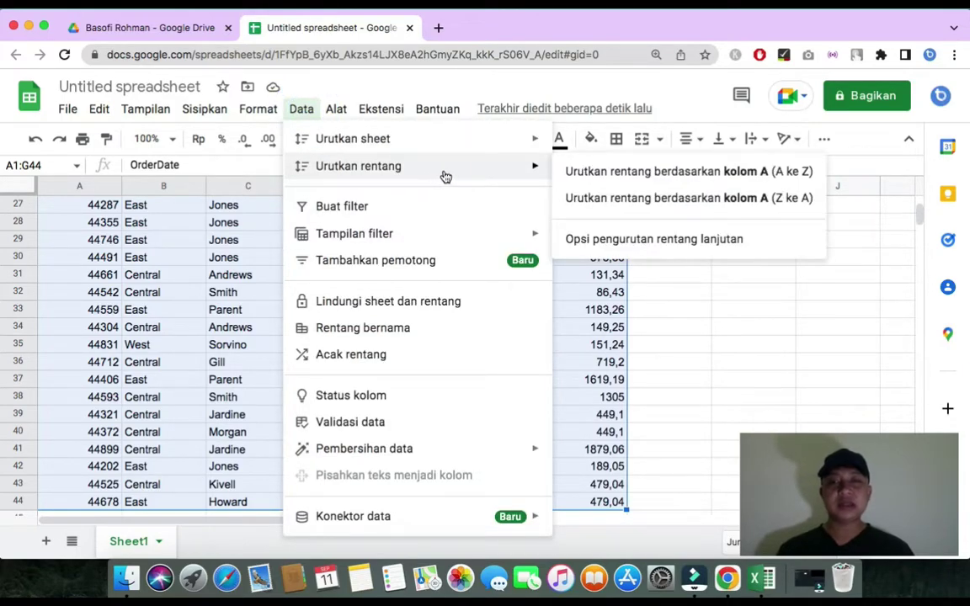
click(596, 240)
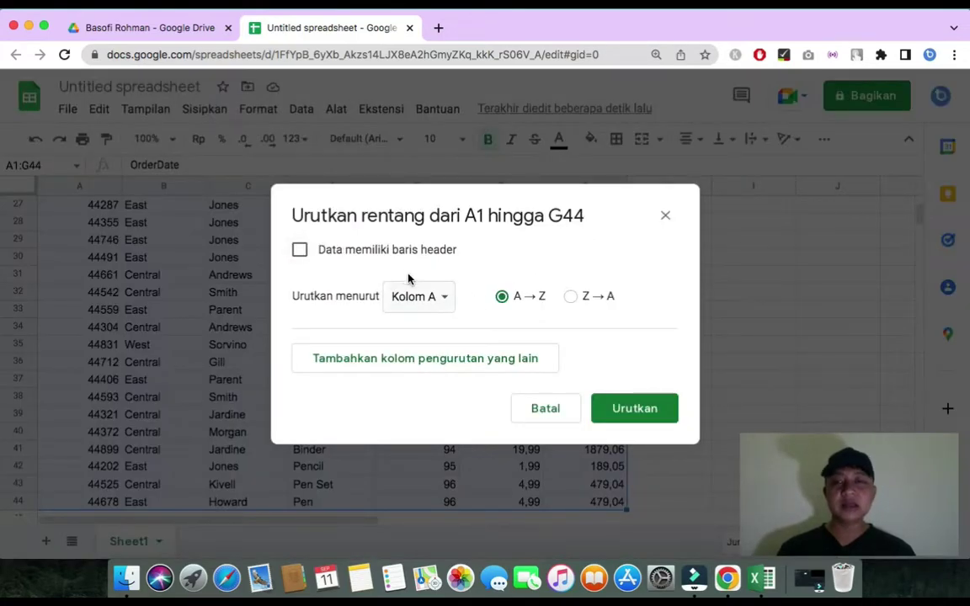
click(299, 251)
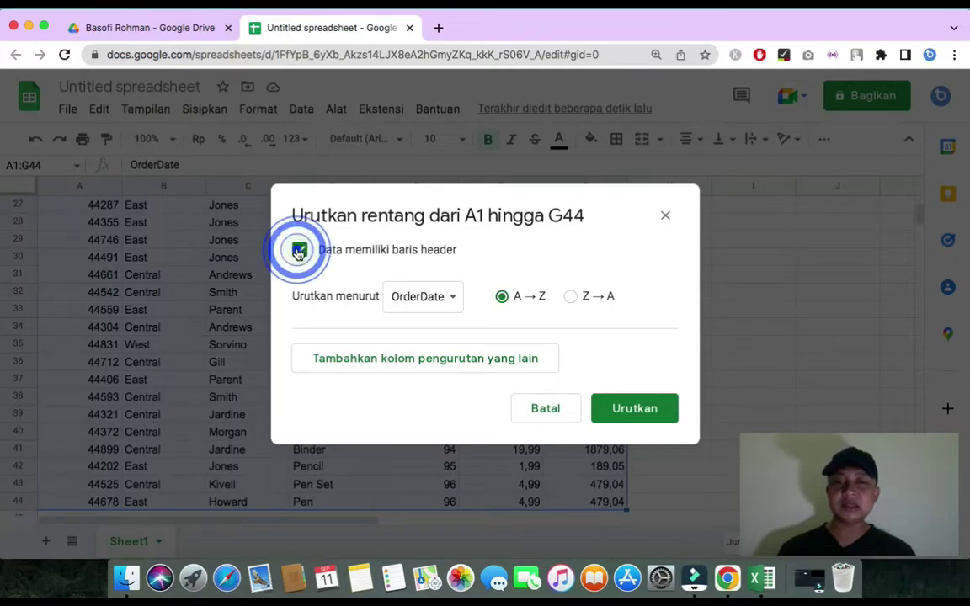
click(427, 298)
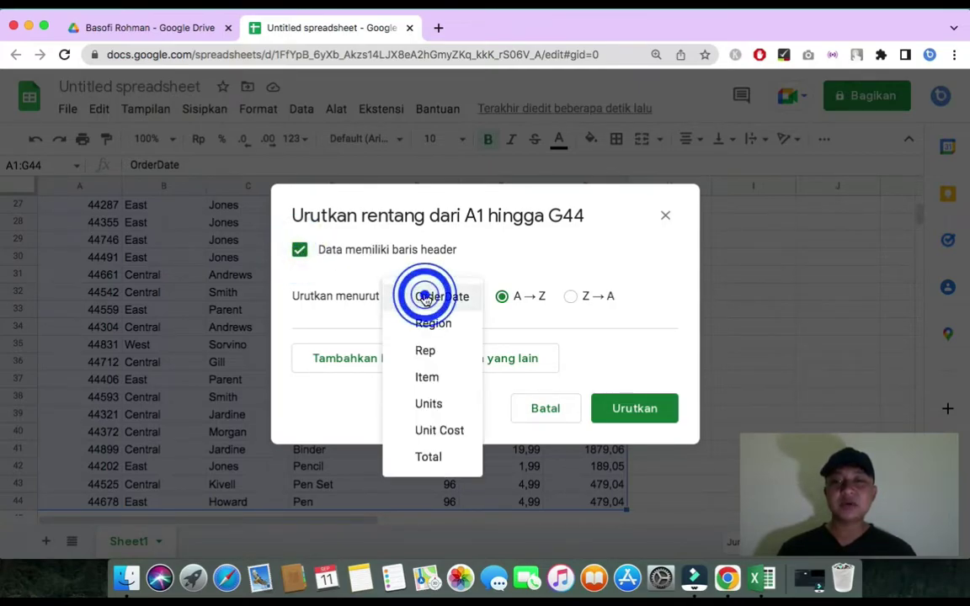
click(439, 326)
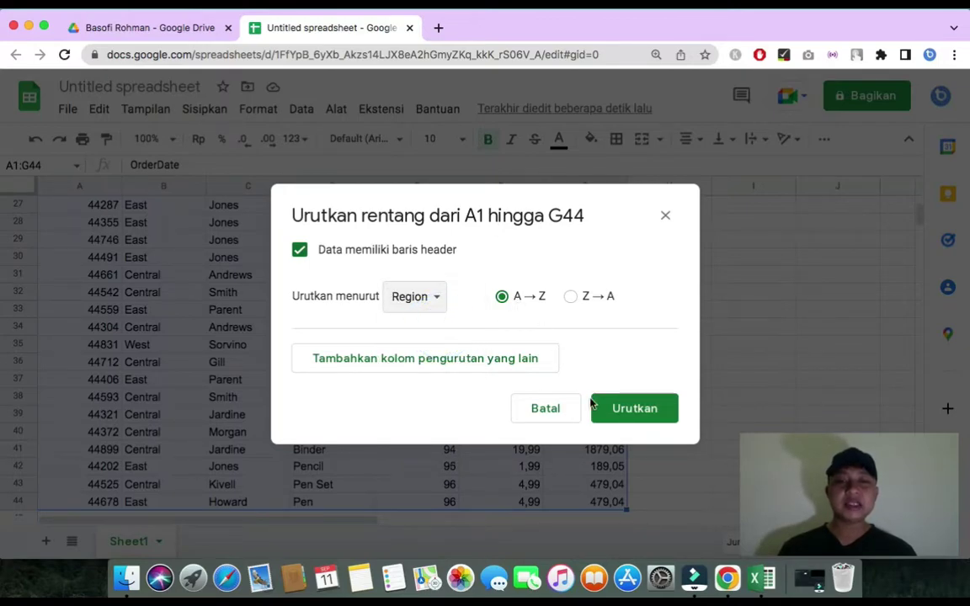
click(638, 416)
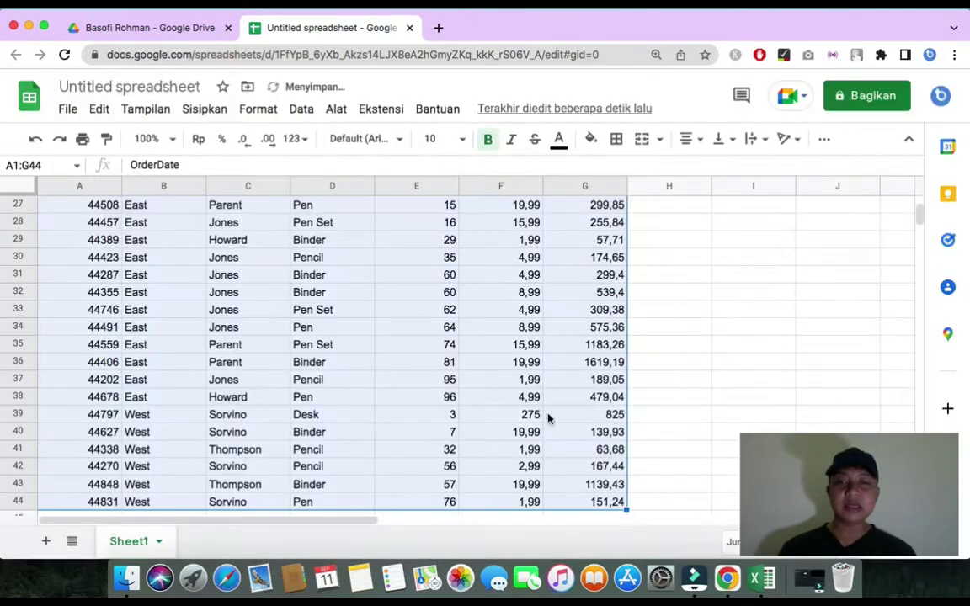
Step: Examine the order of the Region column up to its first data row
scroll(234, 347, up, 1)
scroll(234, 347, up, 8)
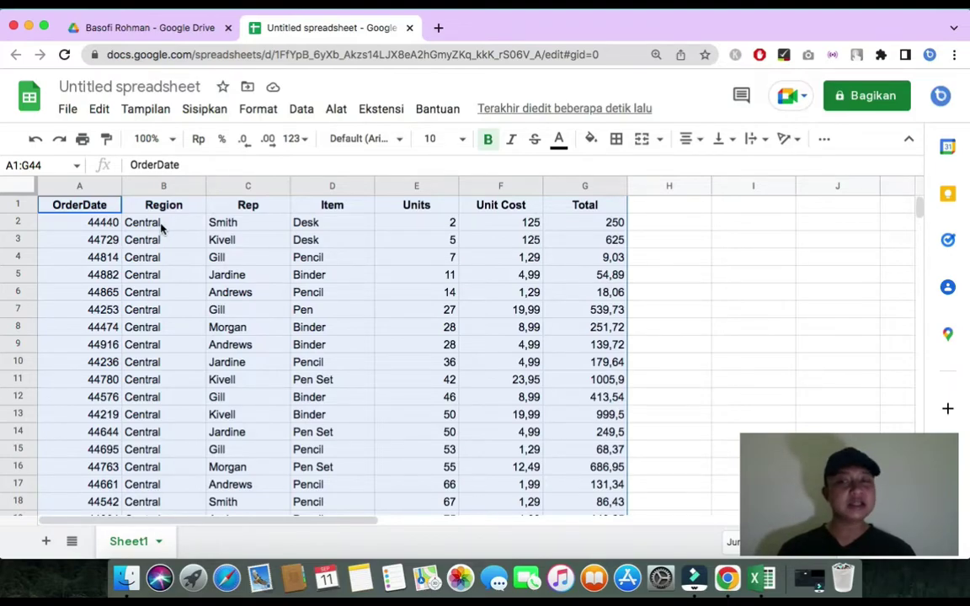
click(162, 224)
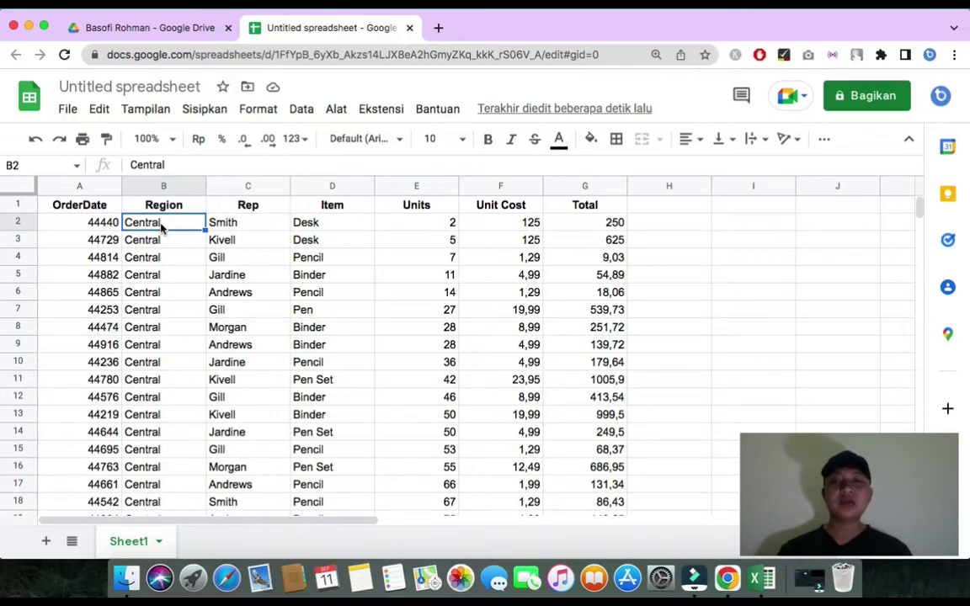
click(492, 205)
Step: Set up an advanced range sort of A1:G44 by Region from A to Z, treating the first row as a header
click(79, 206)
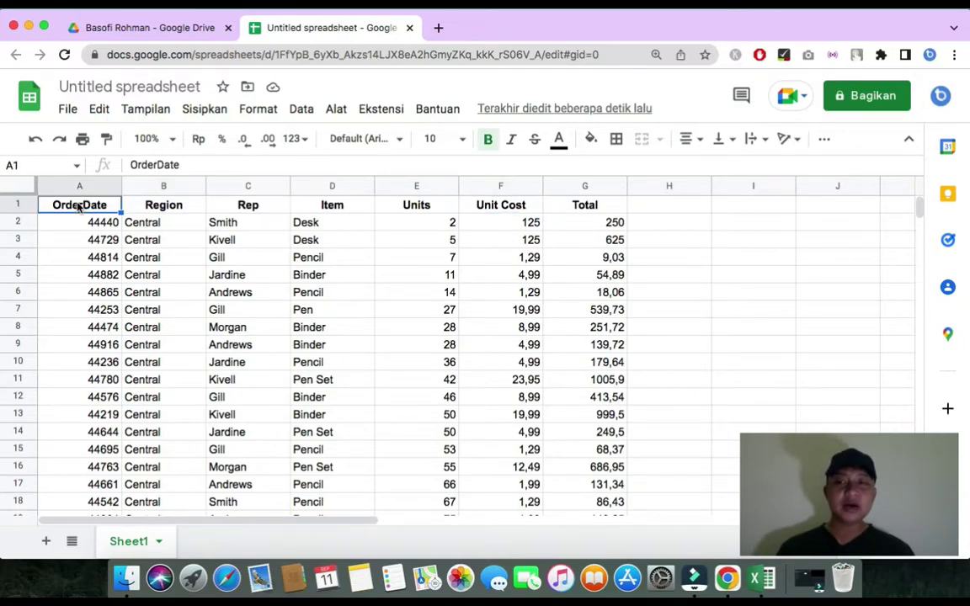
key(shift+super+Right)
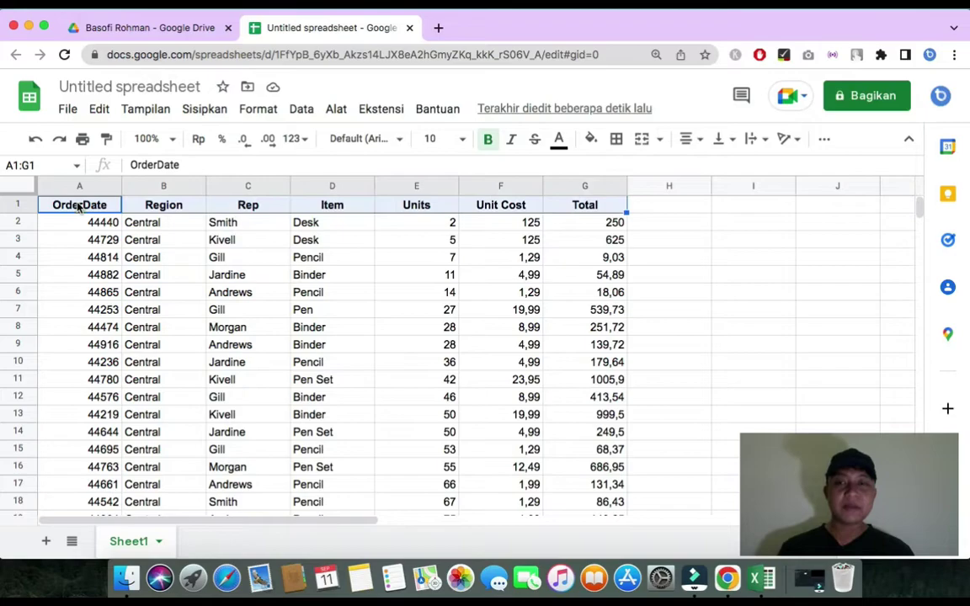
key(shift+super+Down)
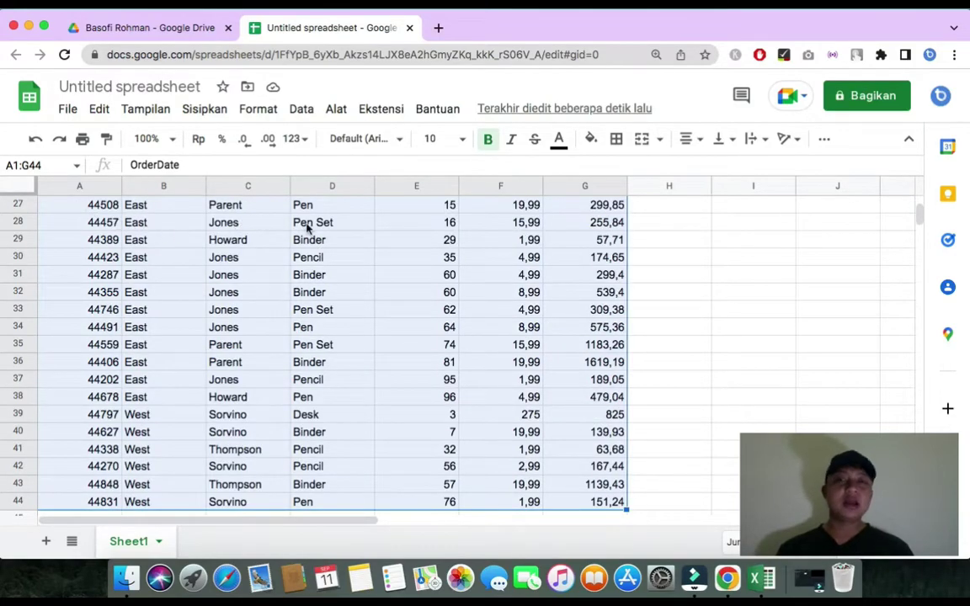
click(306, 110)
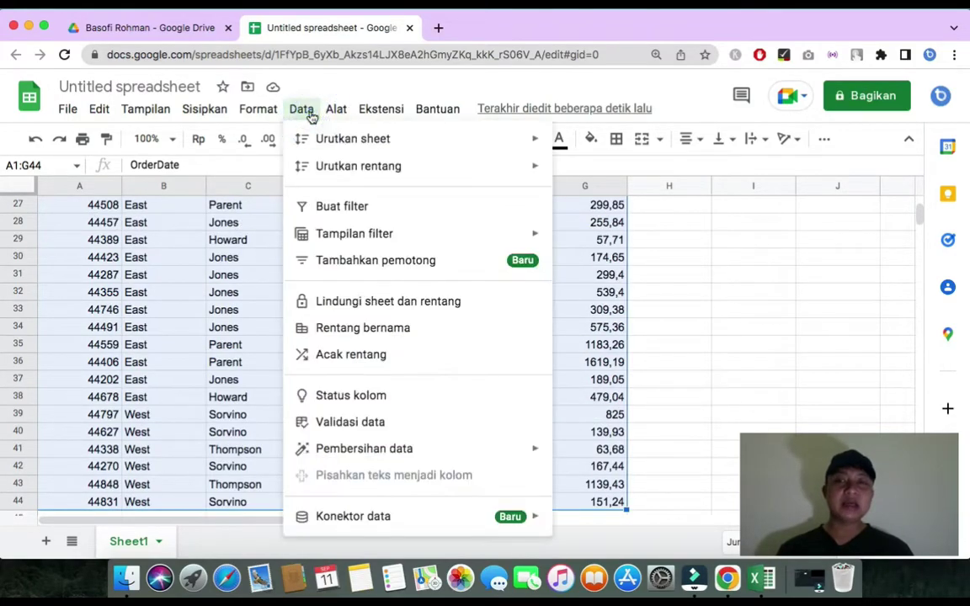
mouse_move(364, 173)
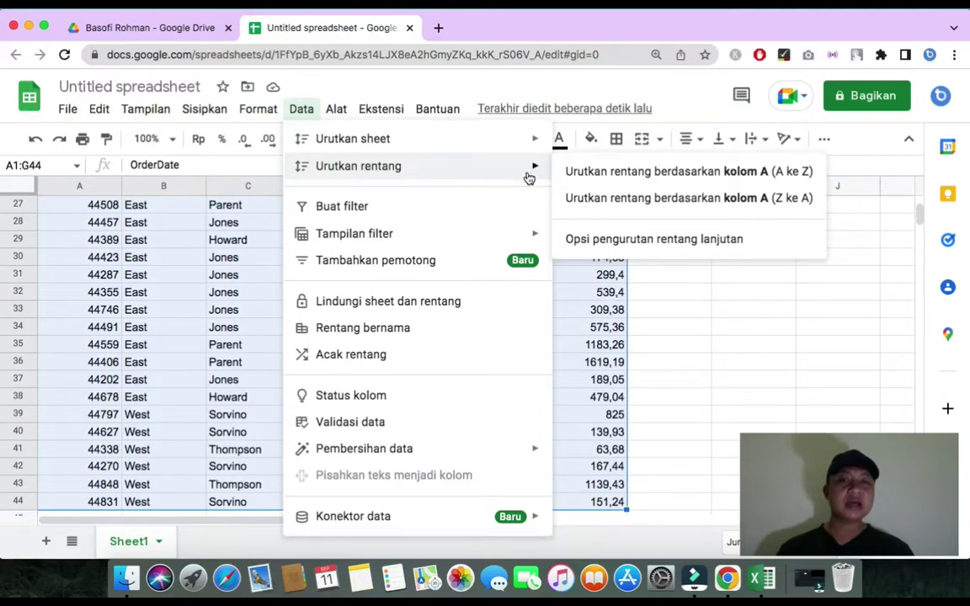
click(610, 240)
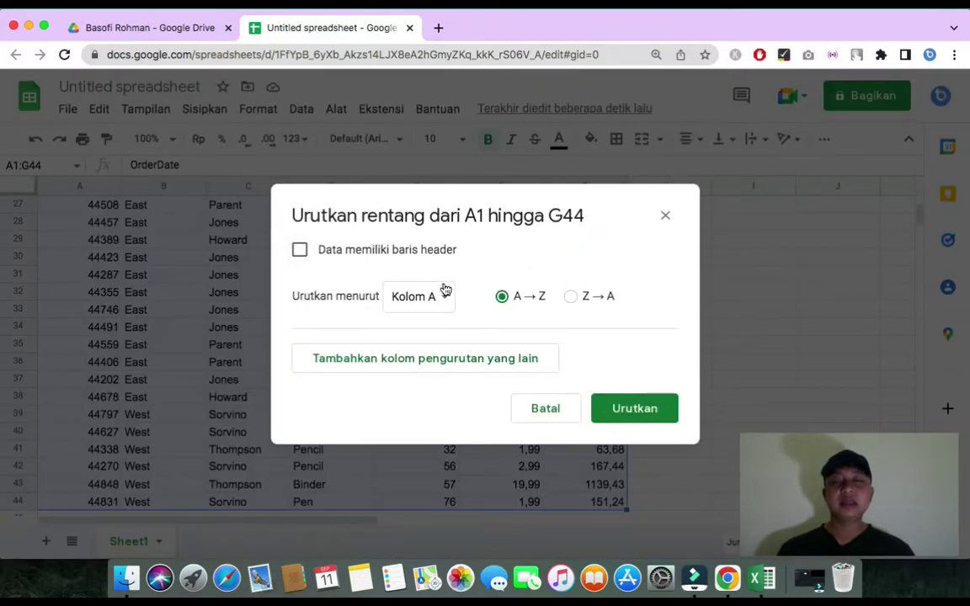
click(299, 251)
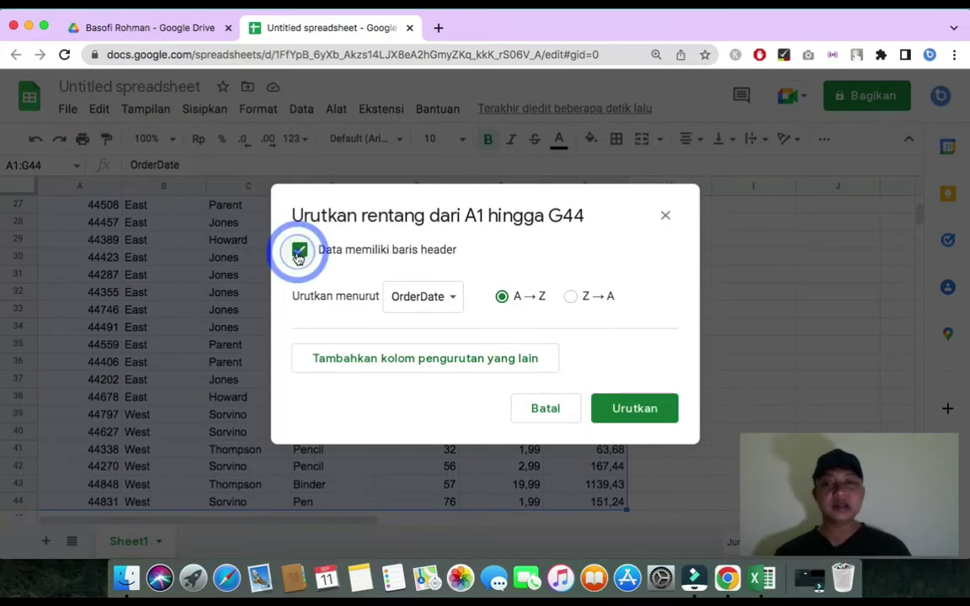
click(425, 299)
click(440, 323)
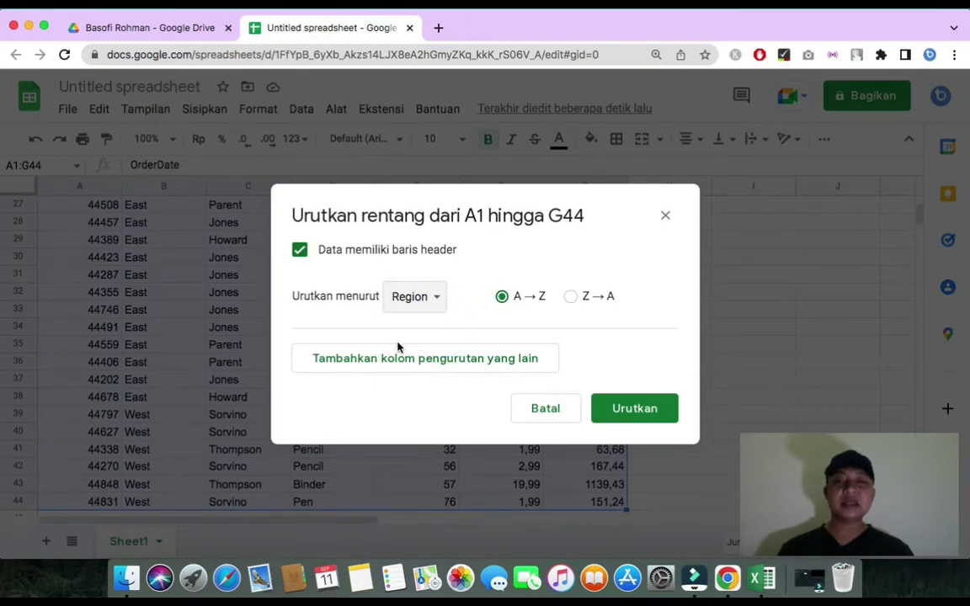
Step: Add Unit Cost from Z to A as the second sort column and sort the range
click(464, 360)
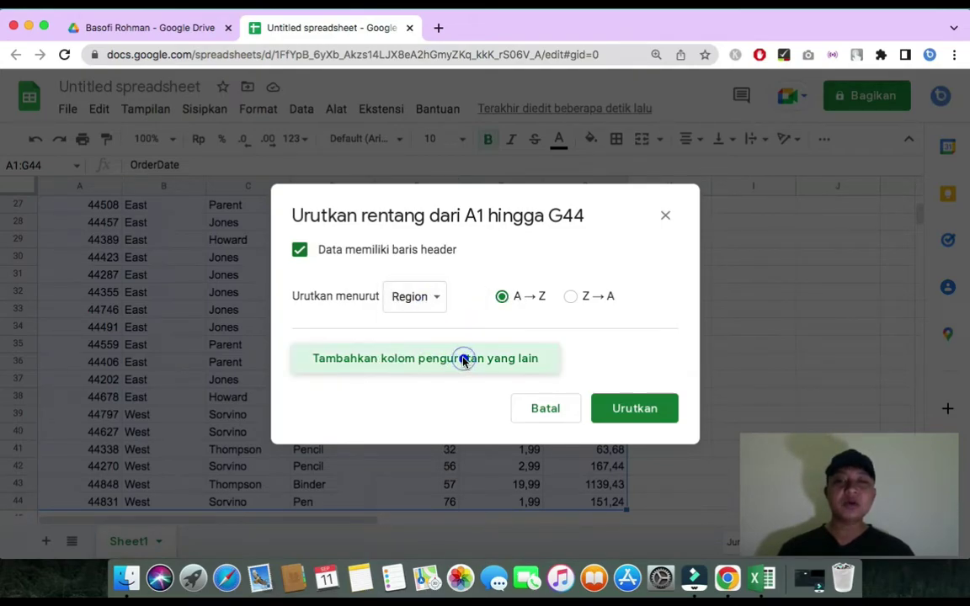
click(418, 362)
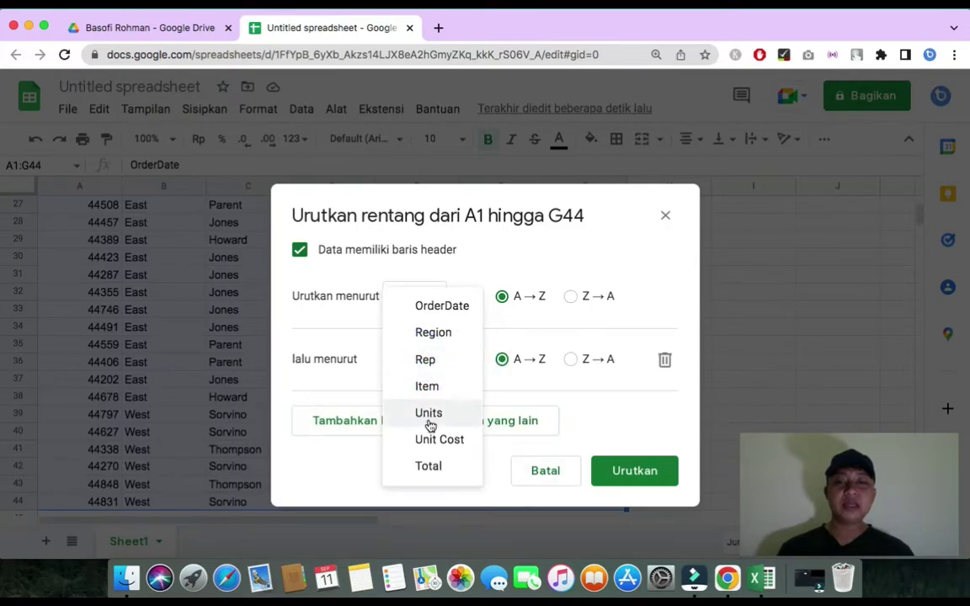
click(427, 438)
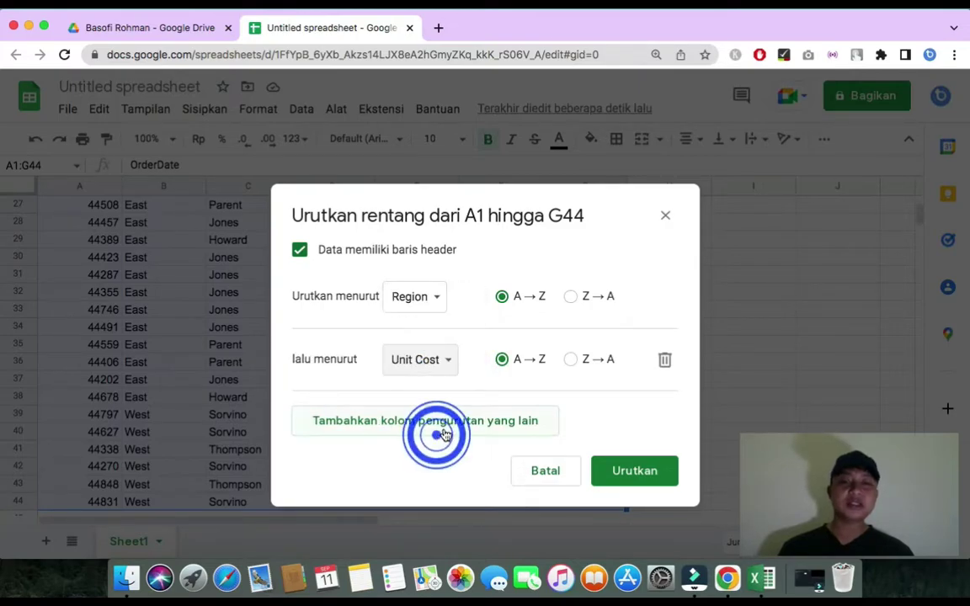
click(570, 360)
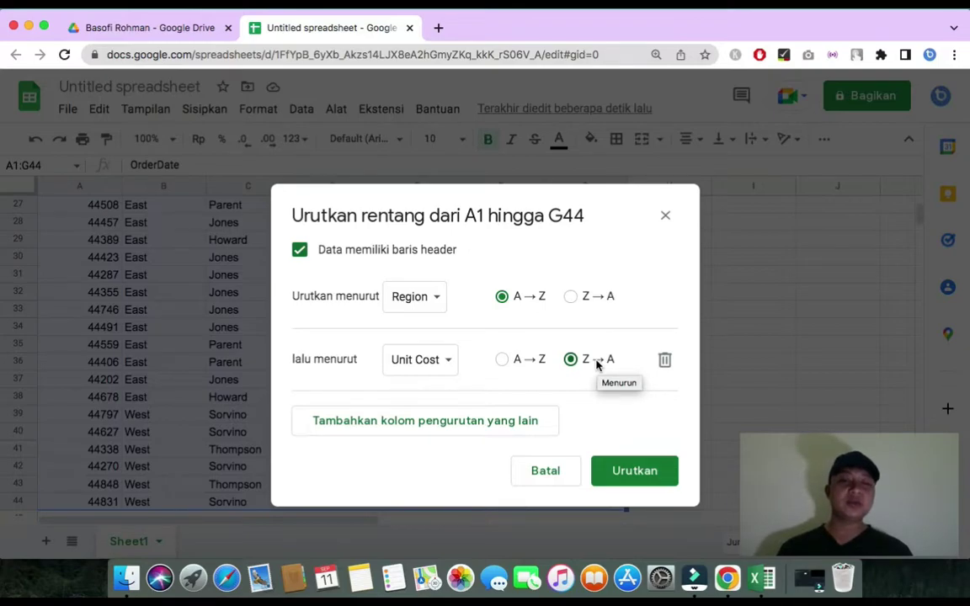
click(632, 471)
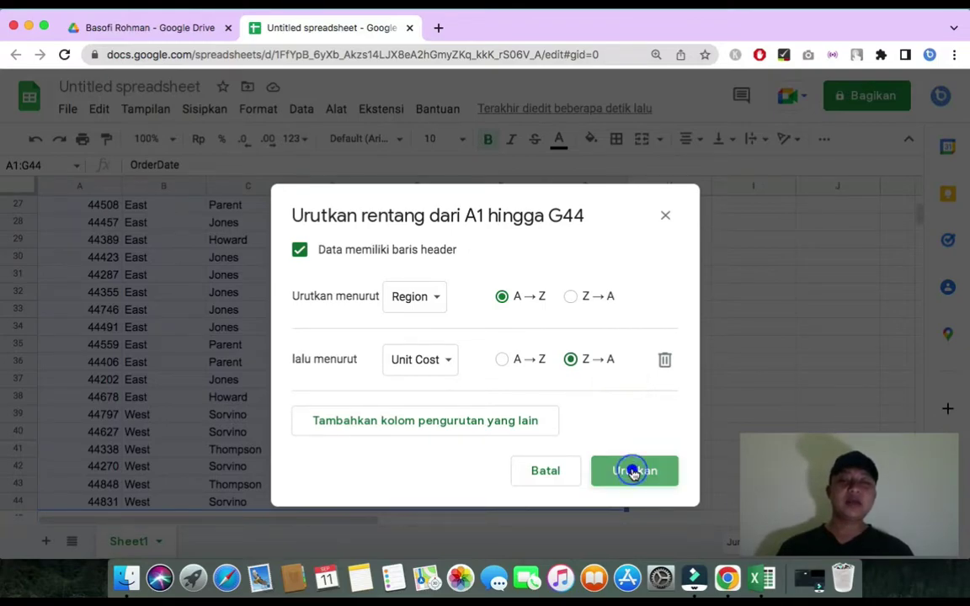
scroll(543, 370, up, 9)
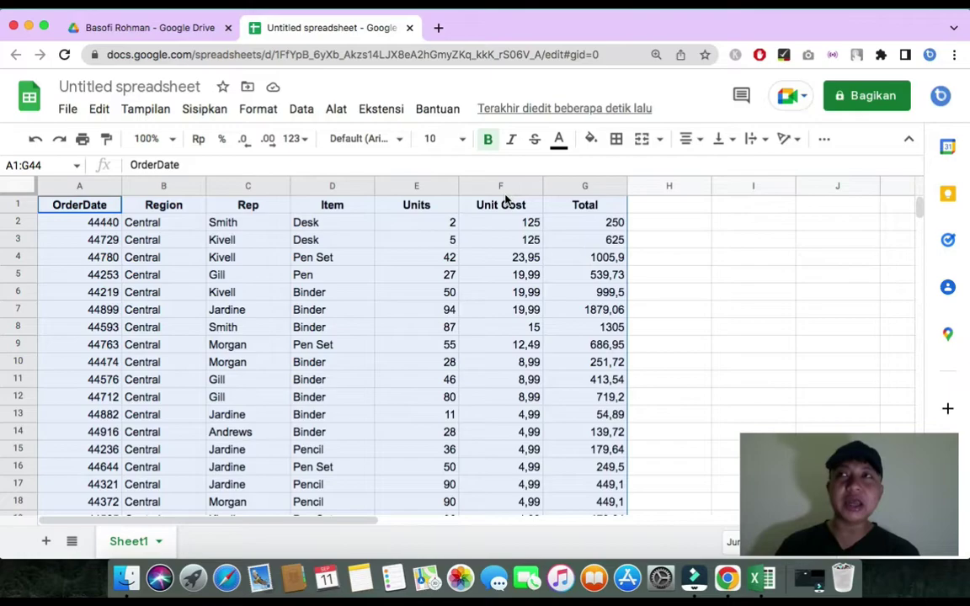
Step: Add the header "bantuan" in cell H1, beside the Total column
key(ctrl+Home)
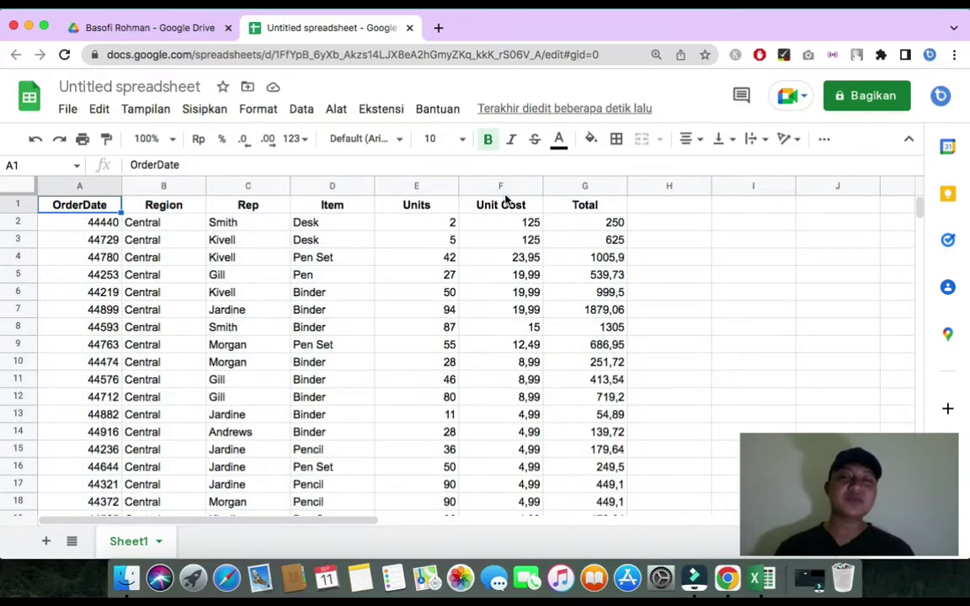
key(ctrl+Right)
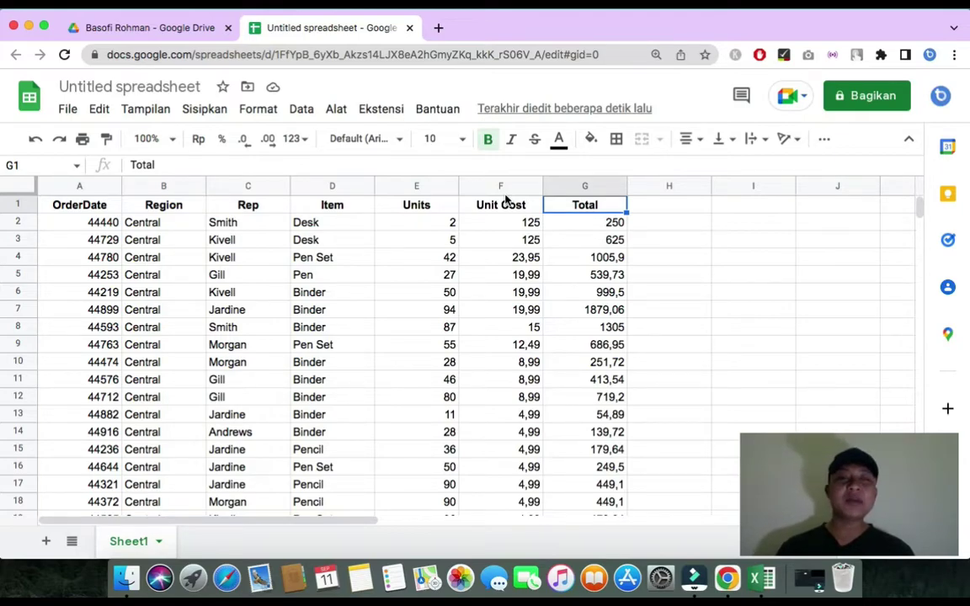
key(Right)
key(Down)
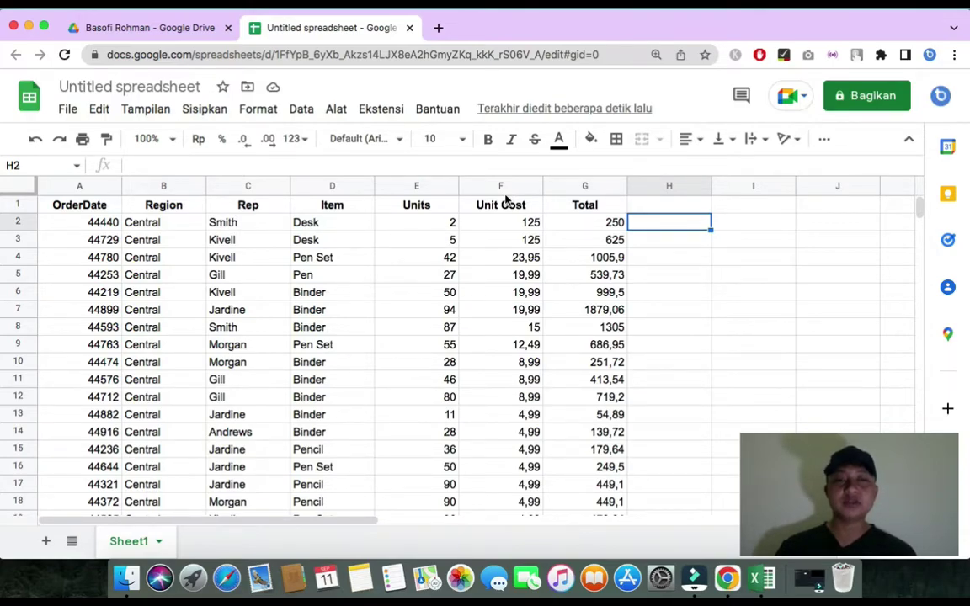
key(Up)
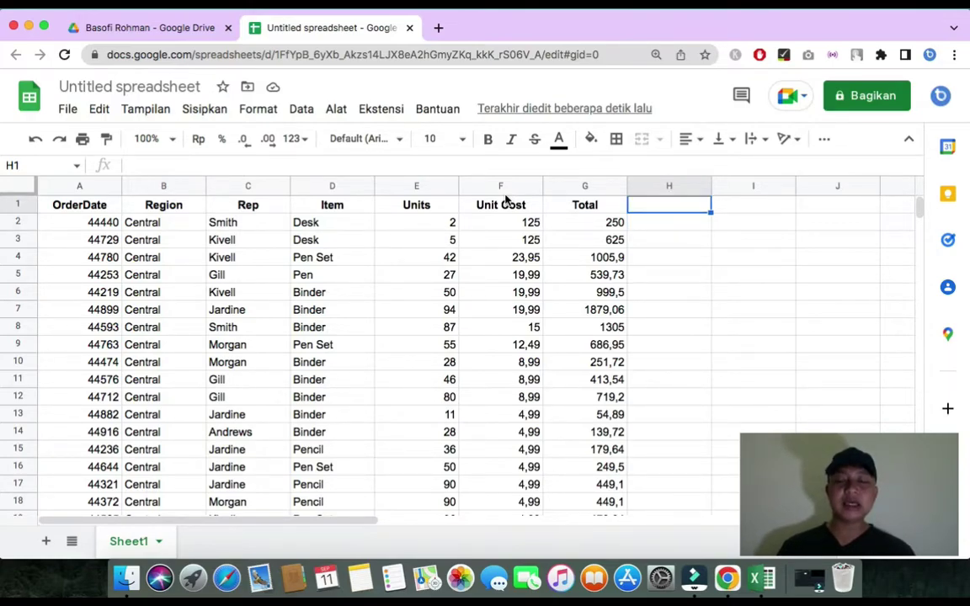
text(bantuan)
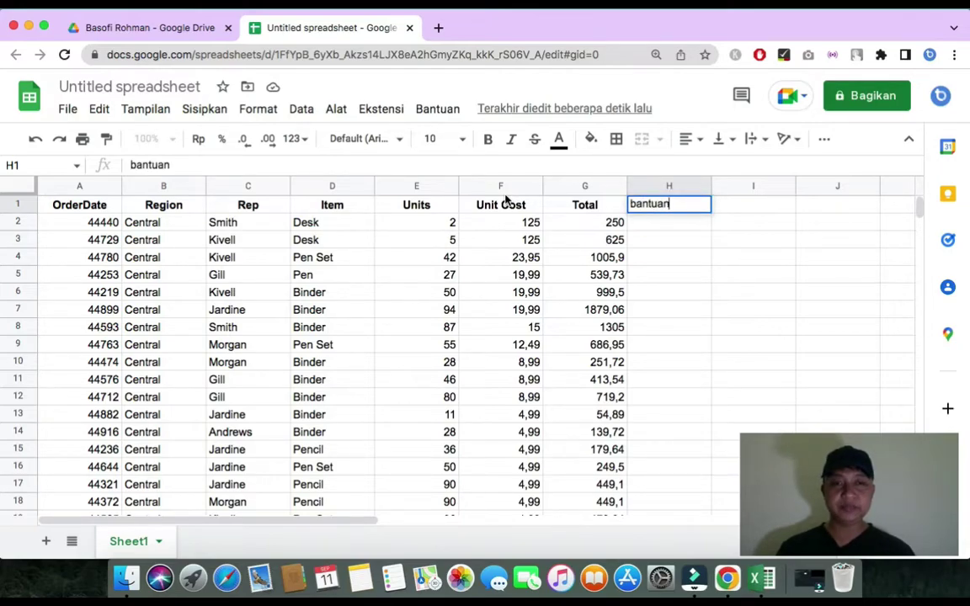
key(Return)
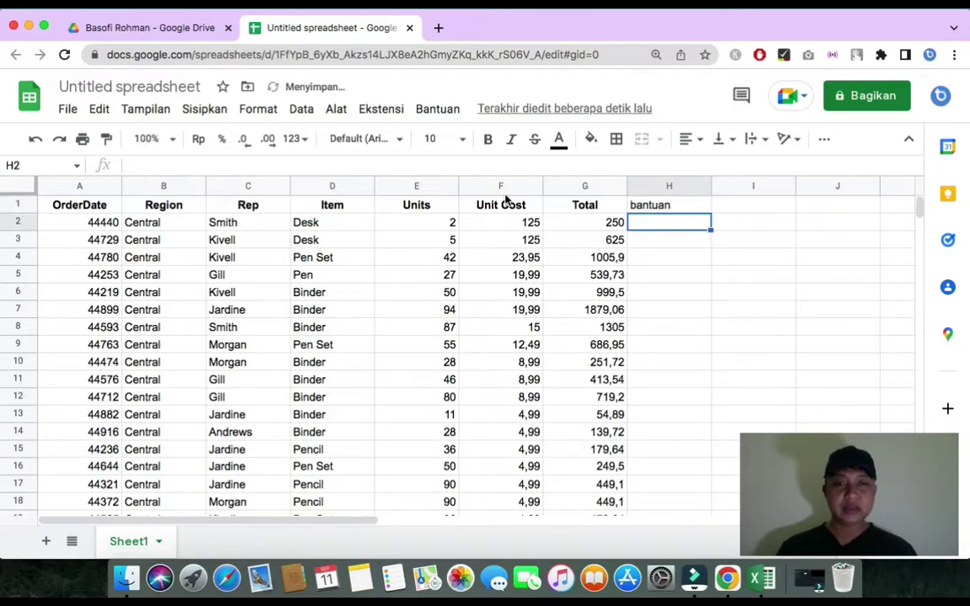
Step: Examine the summary statistics for the Total column values in G2:G44
key(Left)
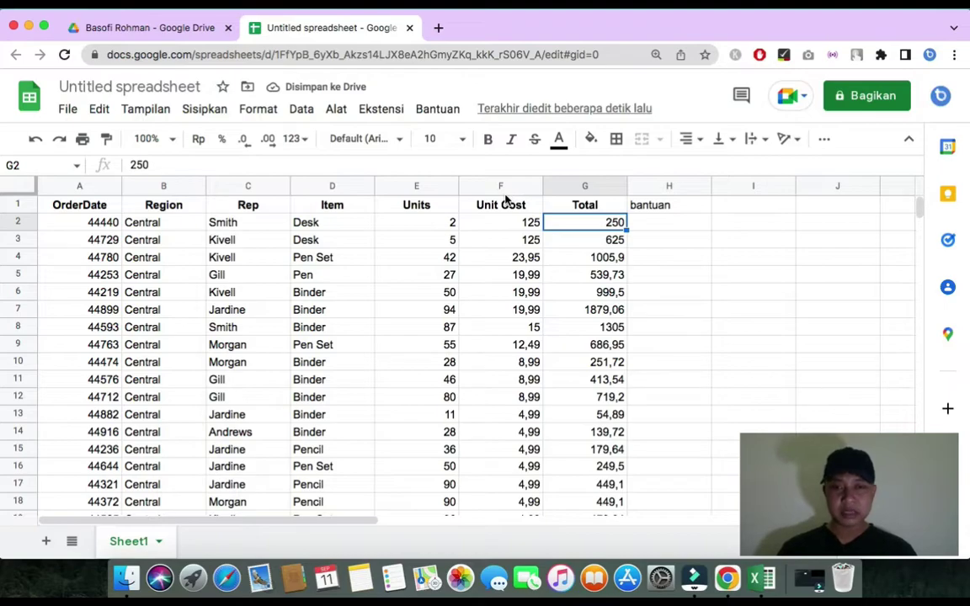
key(super+shift+Down)
drag(785, 463, 791, 418)
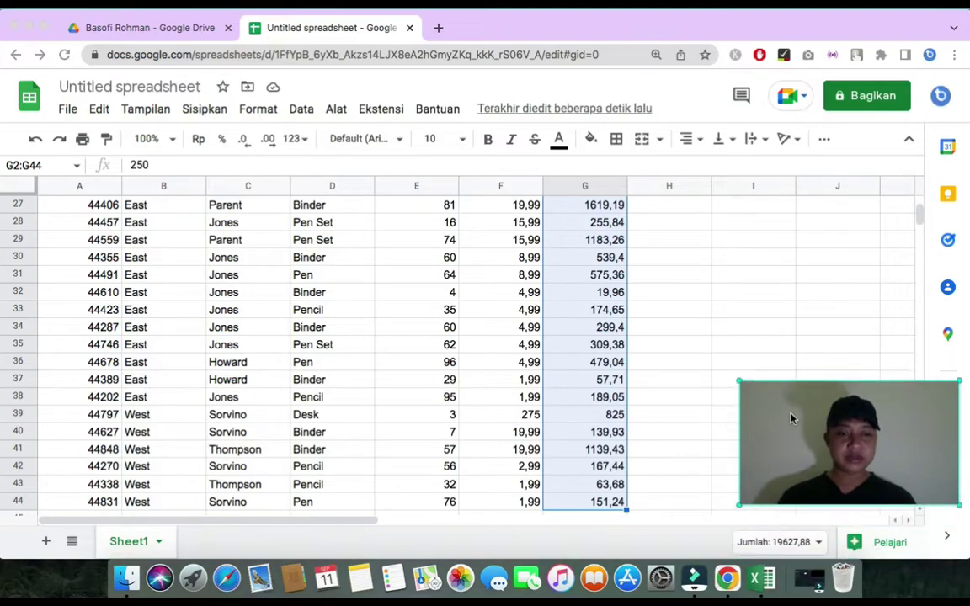
click(818, 542)
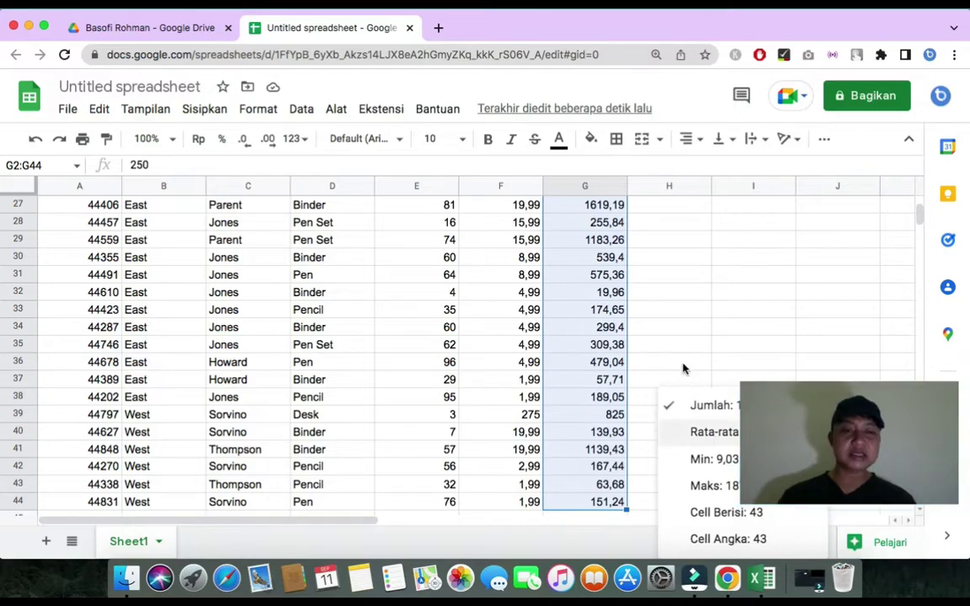
click(653, 296)
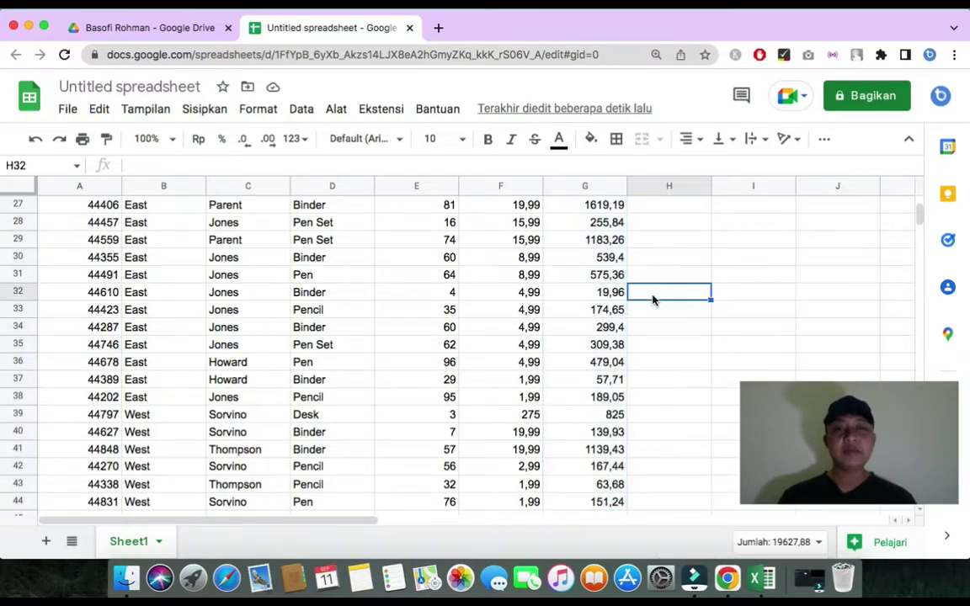
Step: Enter =RANDBETWEEN(1;50) in H2 and fill the bantuan column with the formula down to row 44
key(super+Up)
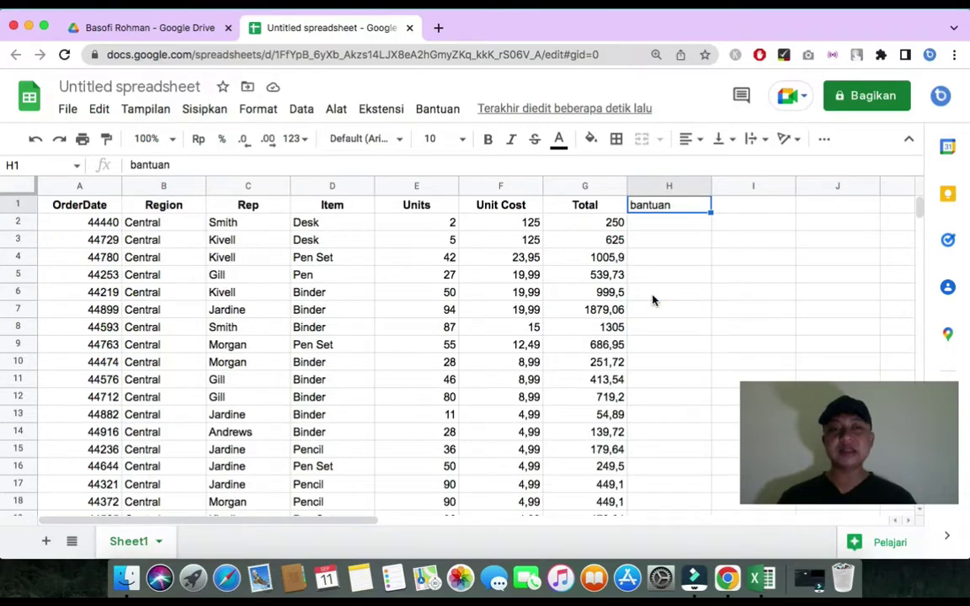
key(Down)
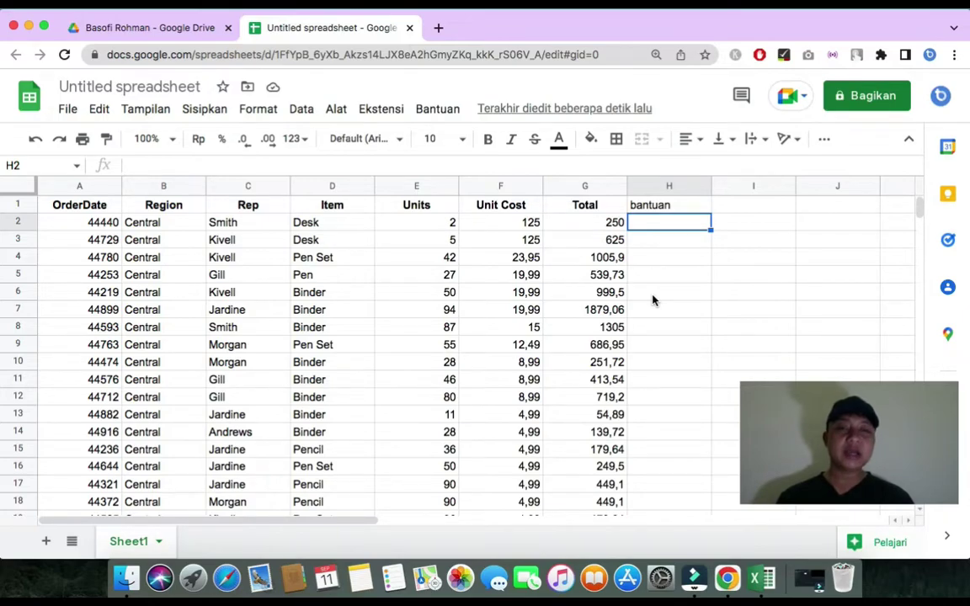
text(=rand)
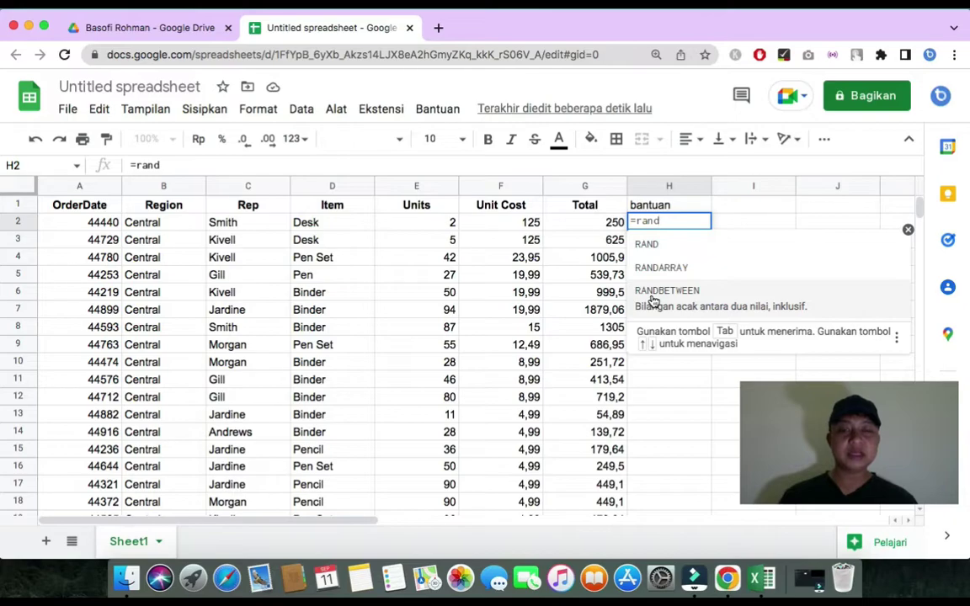
click(654, 301)
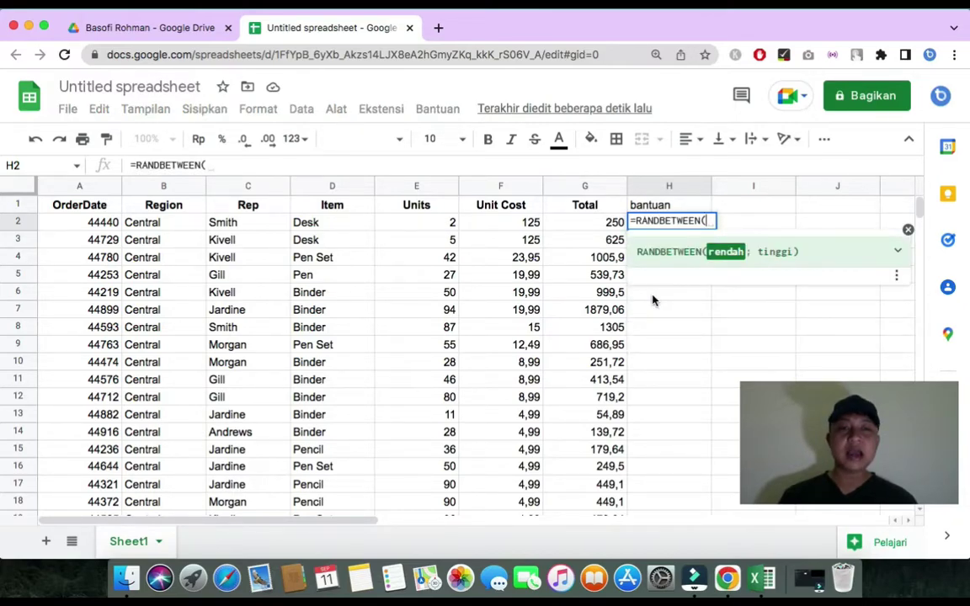
text(1)
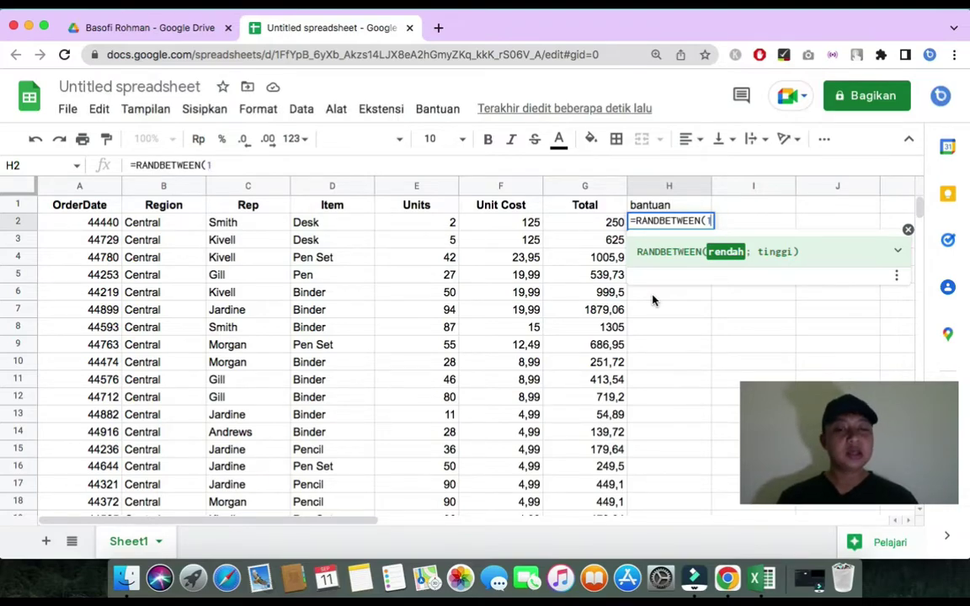
text(; )
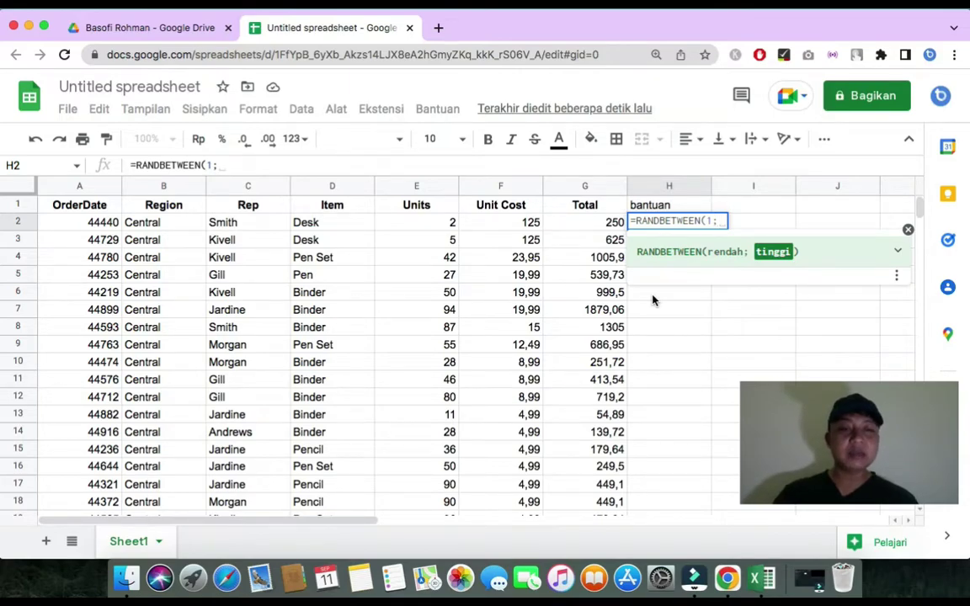
text(50)
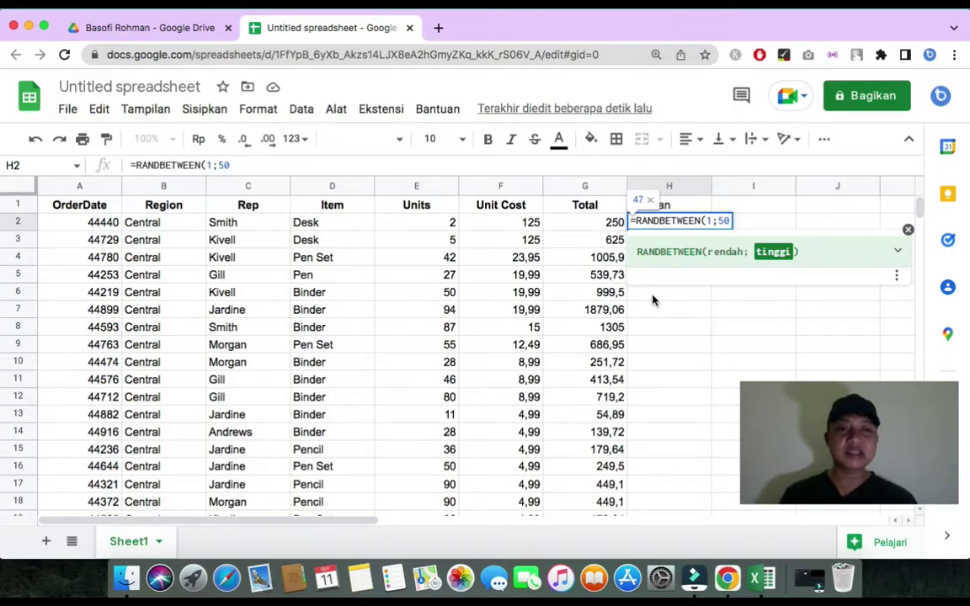
text())
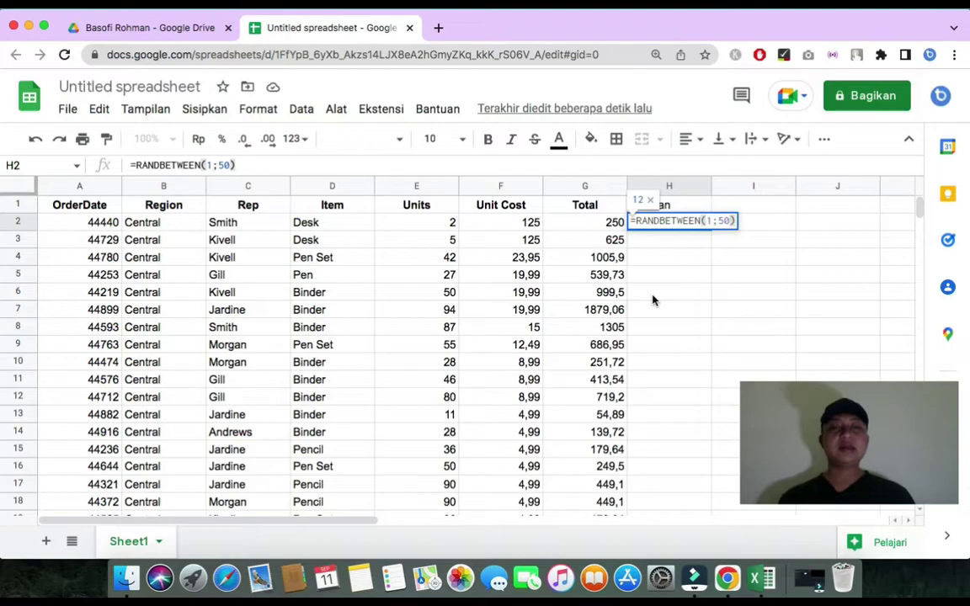
key(Return)
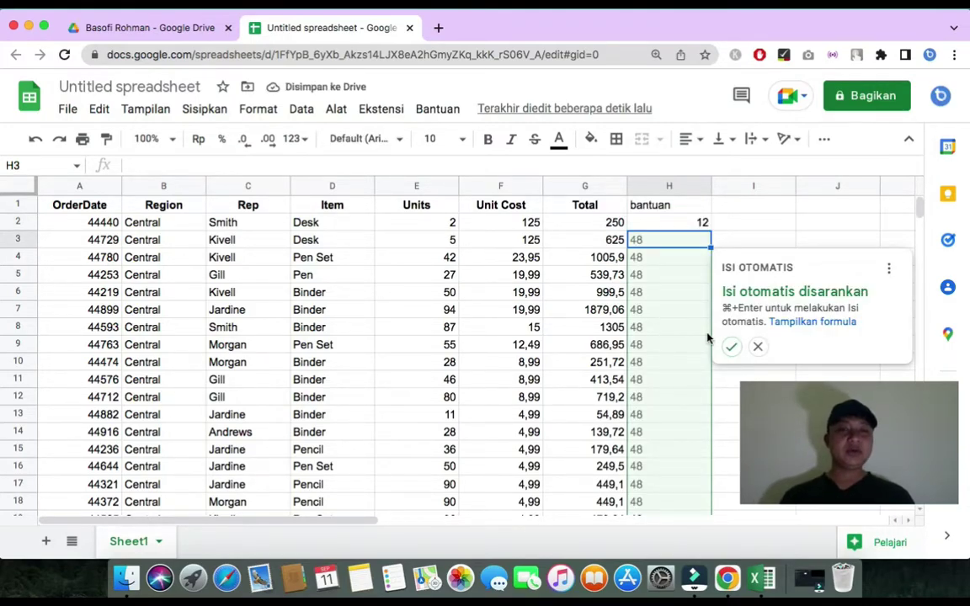
click(732, 348)
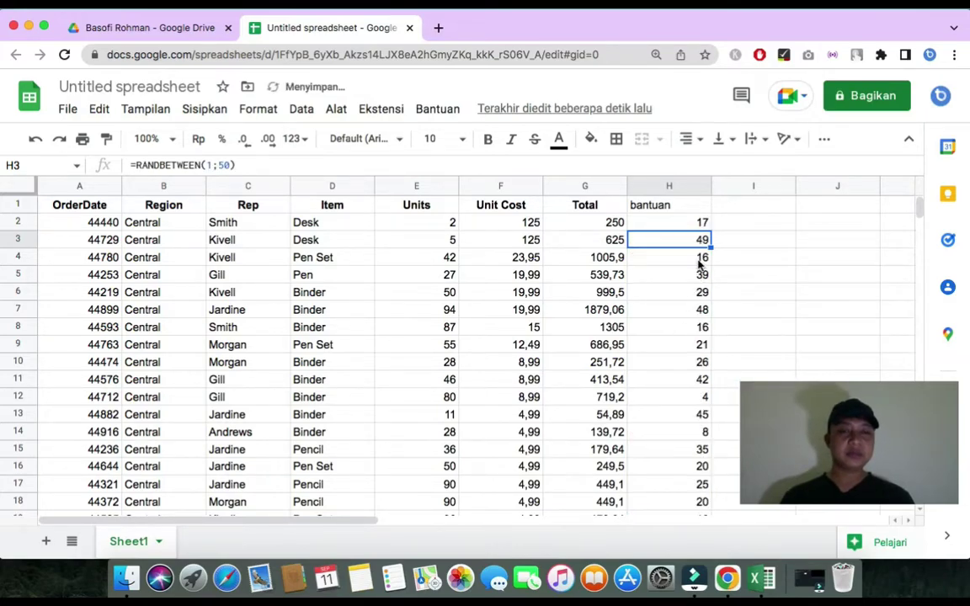
scroll(698, 340, down, 10)
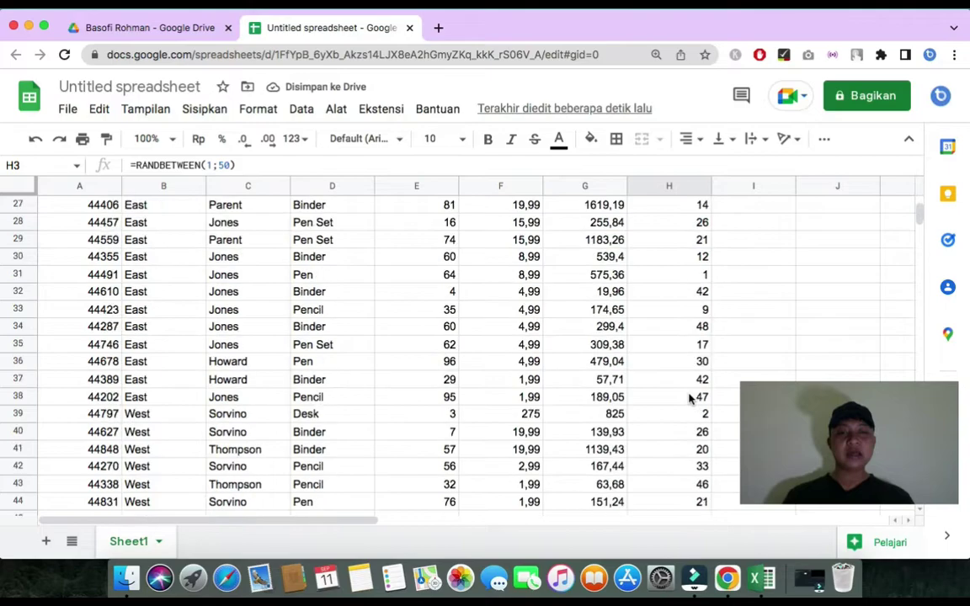
Step: Examine the bantuan column from header to row 44, including the formula in its last cell, H44
scroll(689, 399, down, 2)
scroll(688, 399, up, 1)
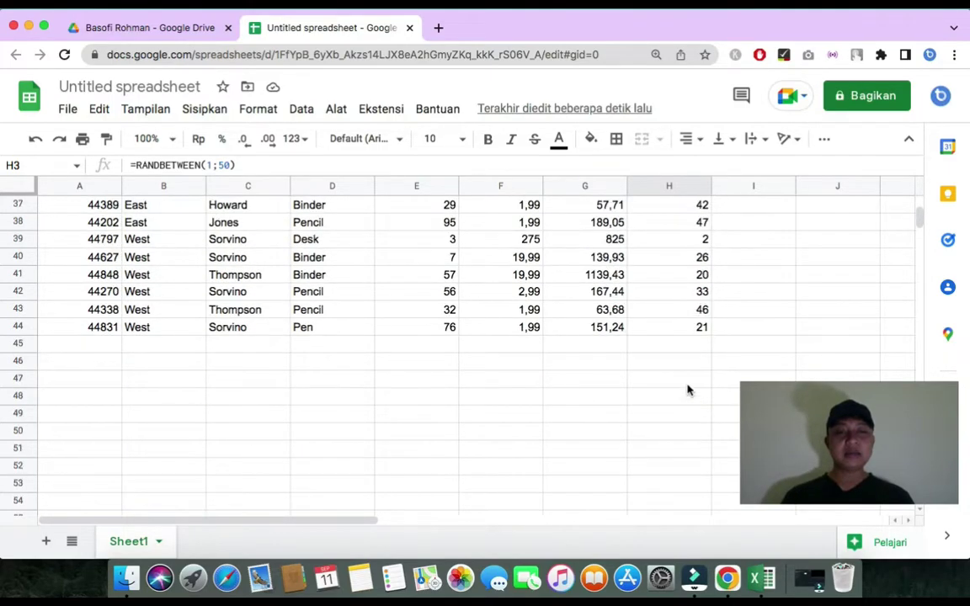
click(694, 330)
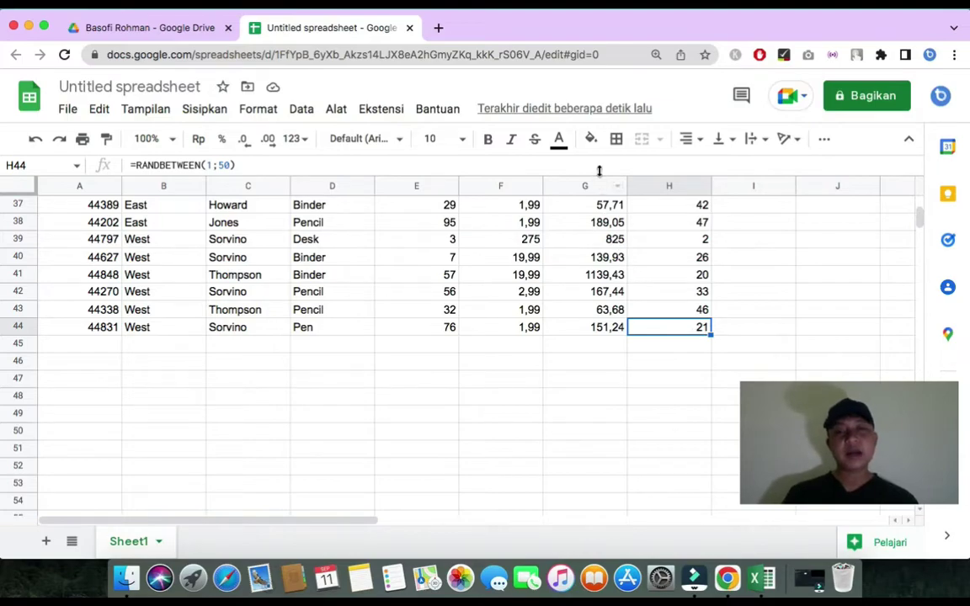
key(Return)
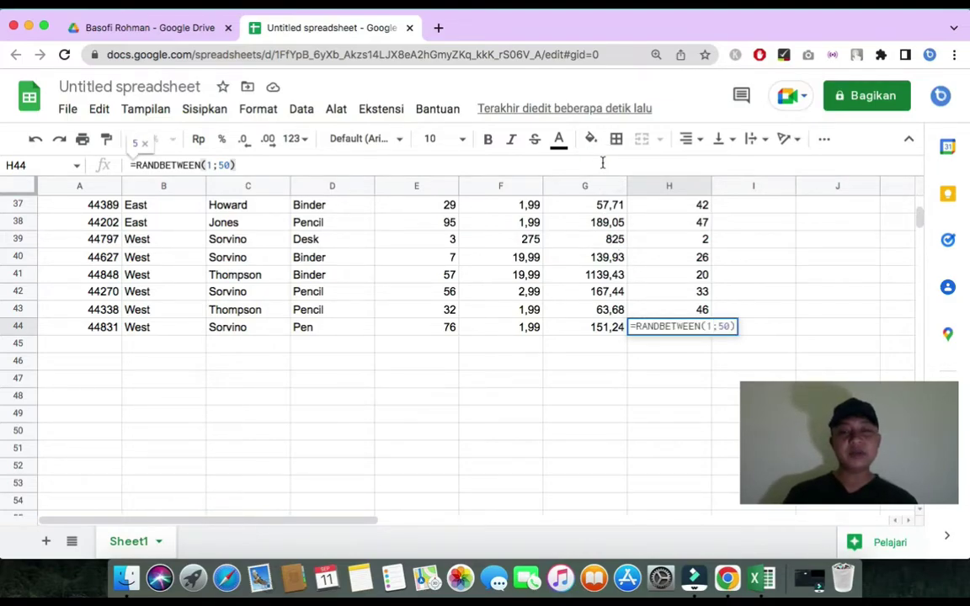
key(Return)
key(Up)
key(Up)
key(Up)
key(Up)
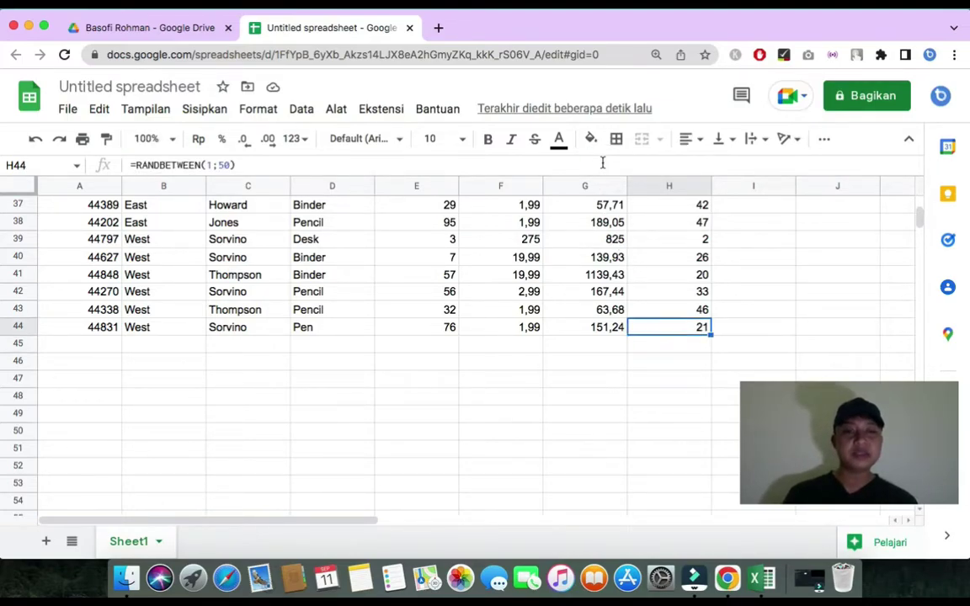
key(super+Up)
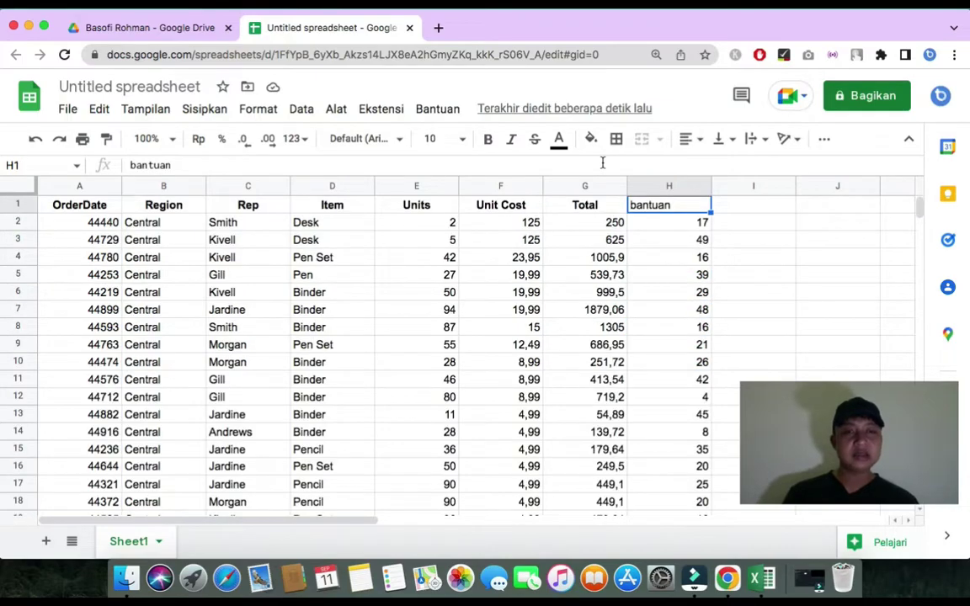
key(Down)
key(super+Down)
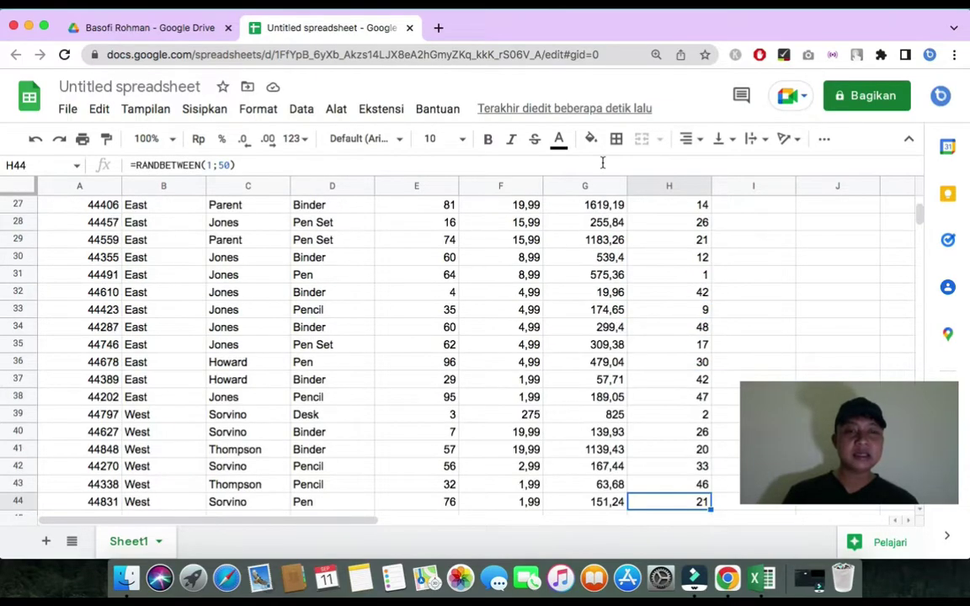
Step: Sort the whole table A1:H44 by the bantuan column from A to Z, treating the first row as a header
key(super+Up)
key(Left)
key(Left)
key(Left)
key(Left)
key(Left)
key(Left)
key(Left)
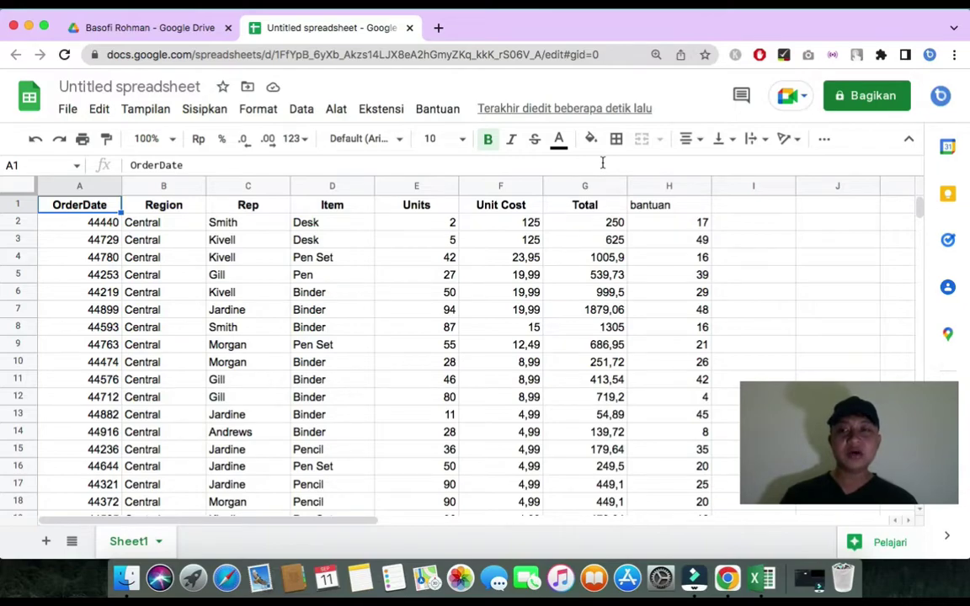
key(super+shift+Right)
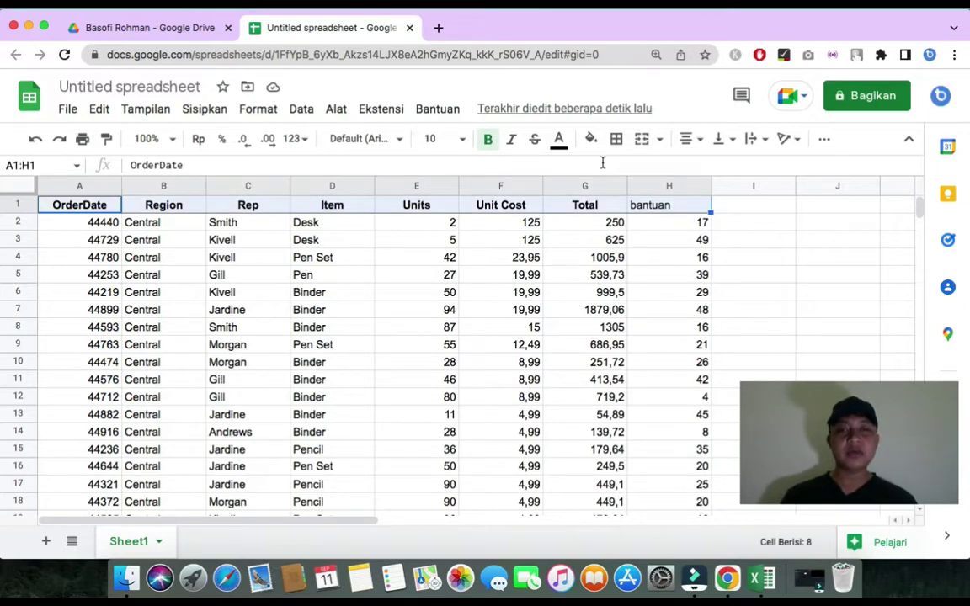
key(super+shift+Down)
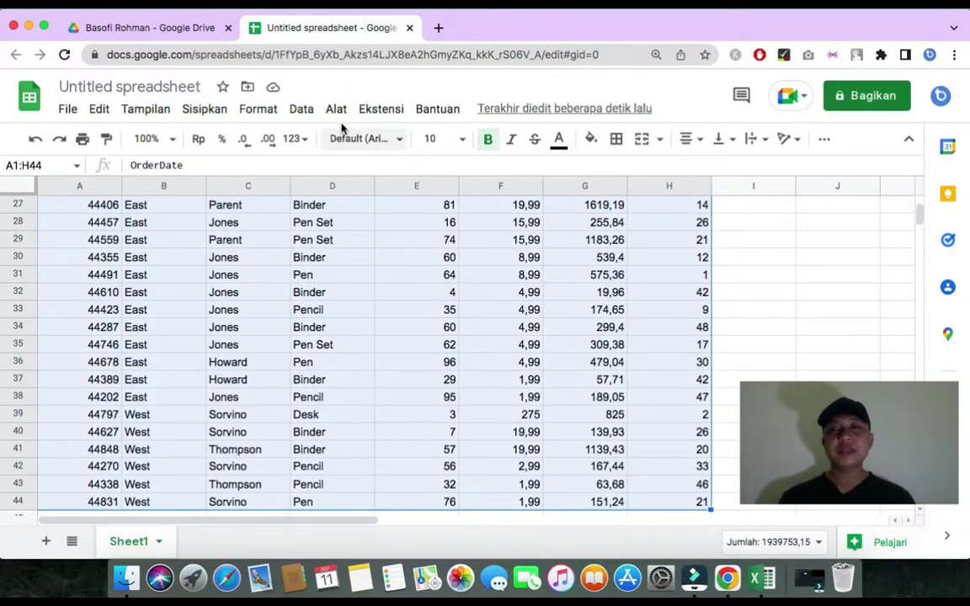
click(303, 110)
mouse_move(359, 168)
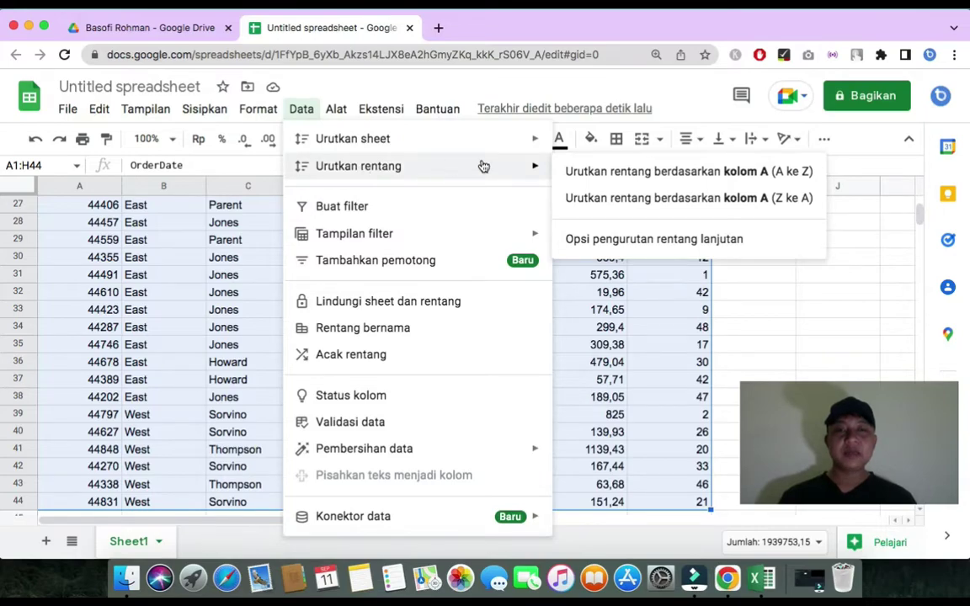
click(596, 243)
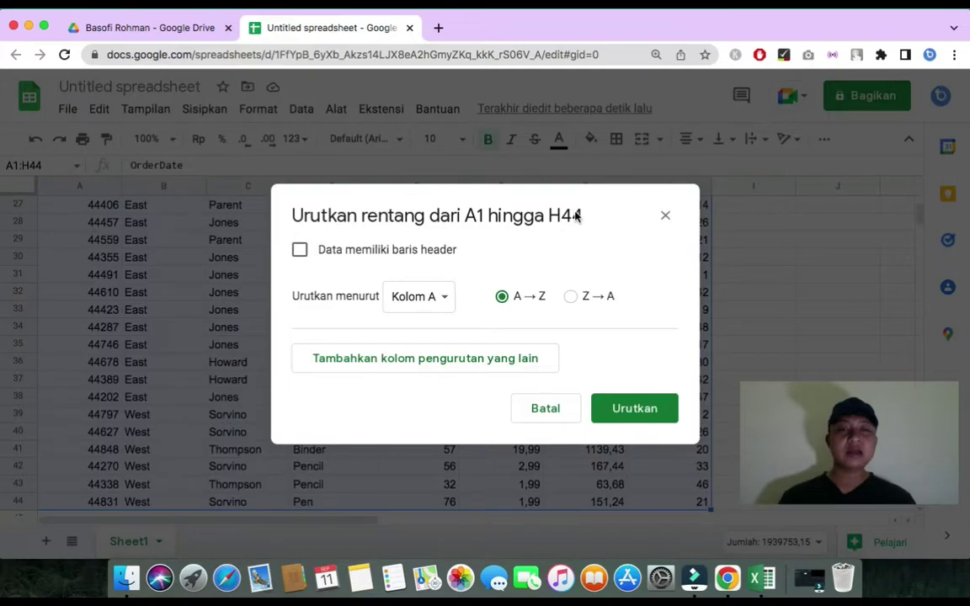
click(425, 250)
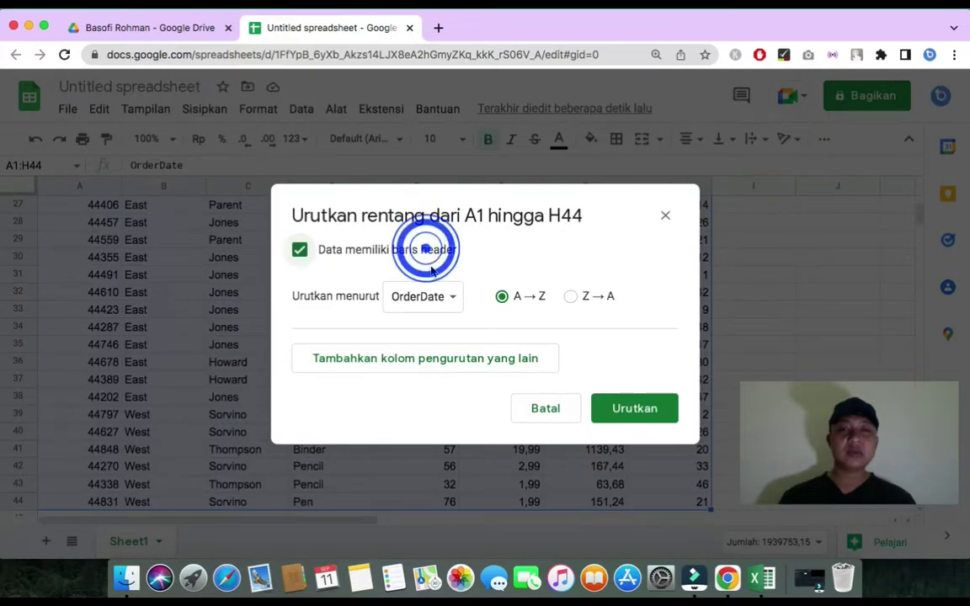
click(446, 296)
click(445, 489)
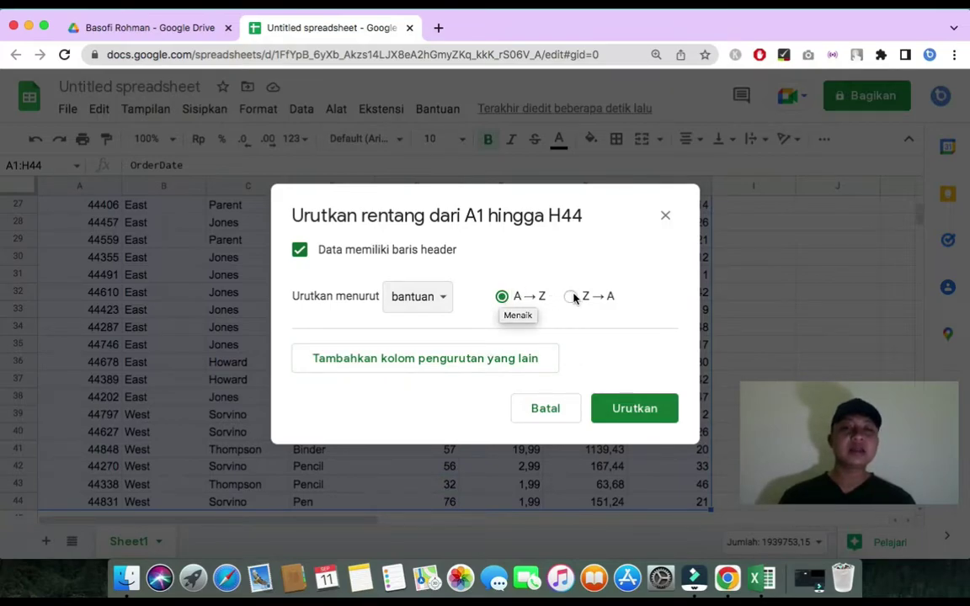
click(640, 410)
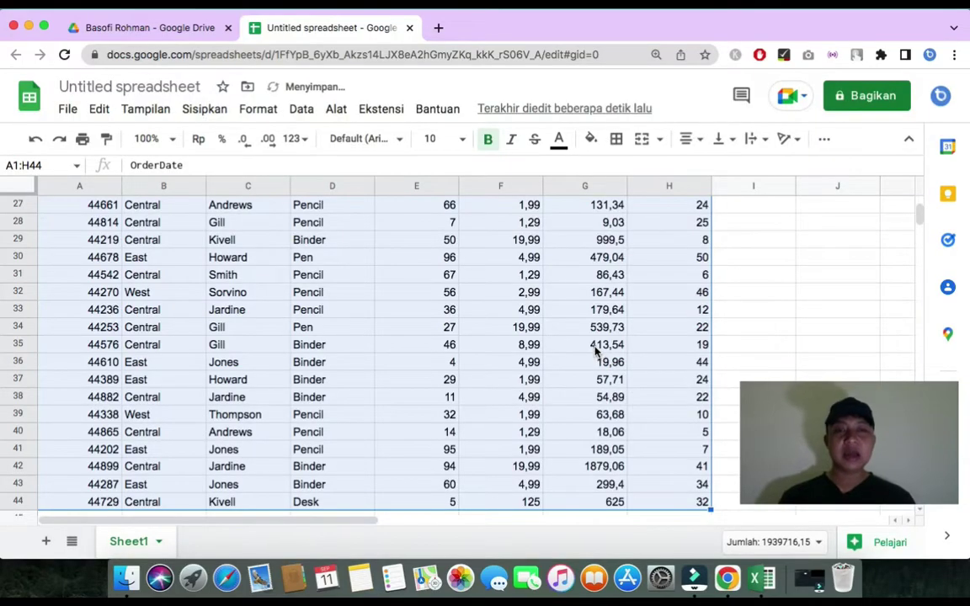
Step: Sort A1:H44 by the bantuan column from Z to A, keeping the first row as a header
scroll(595, 352, up, 9)
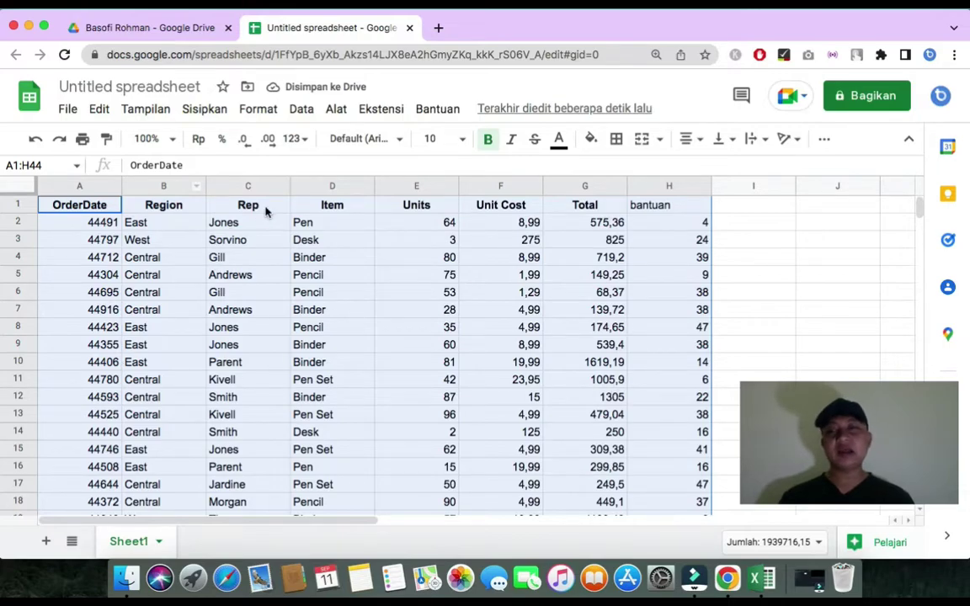
click(302, 110)
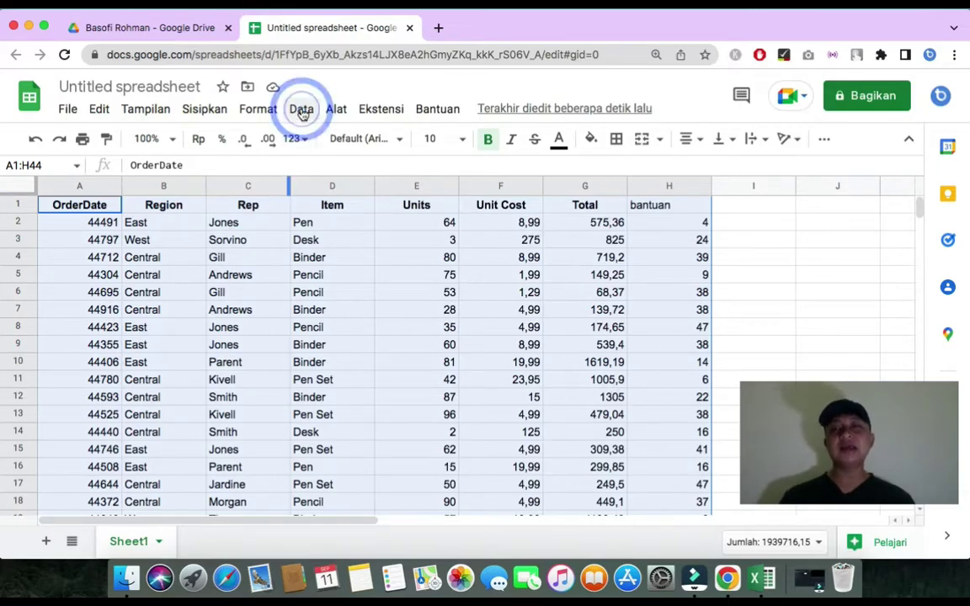
mouse_move(366, 169)
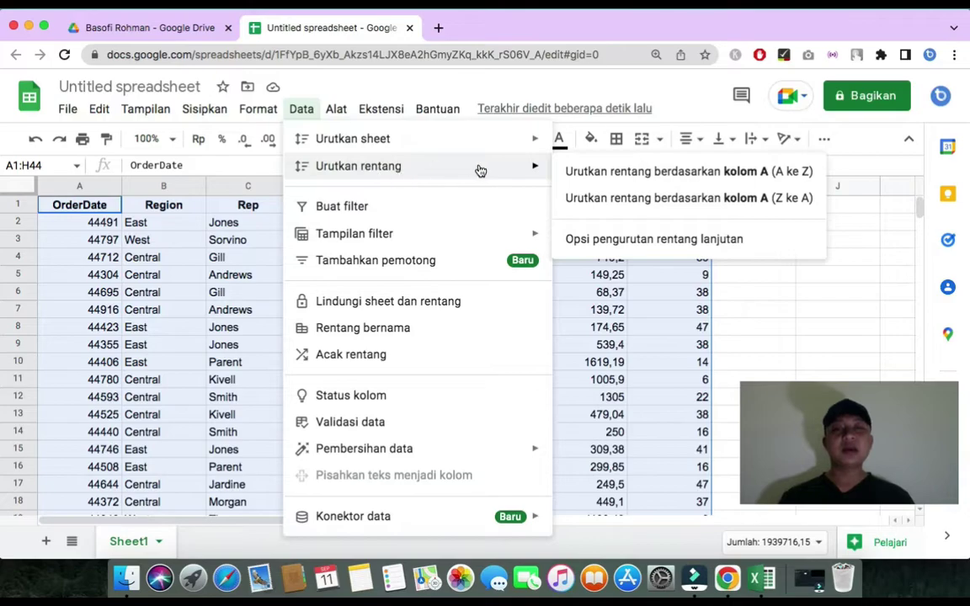
click(613, 239)
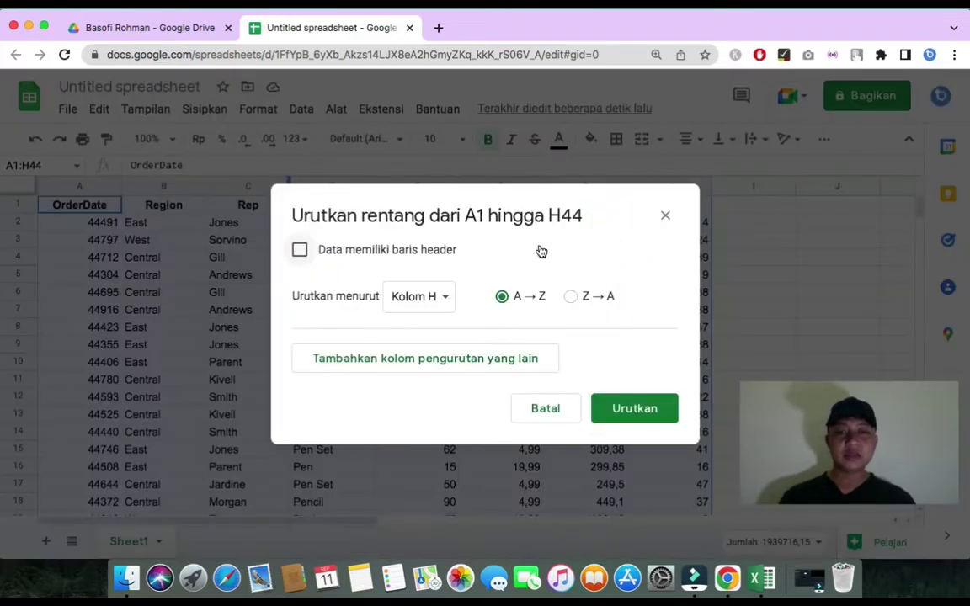
click(300, 250)
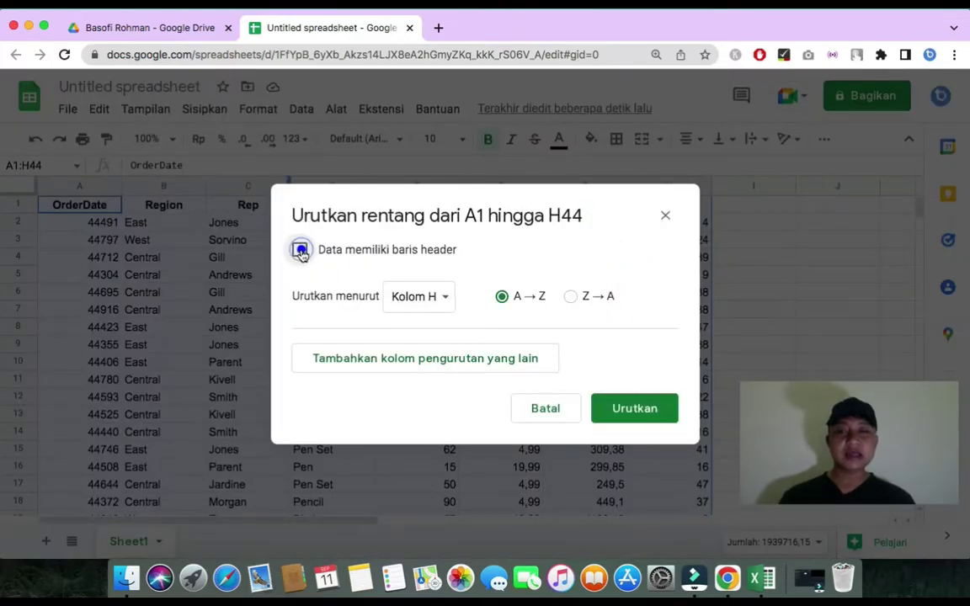
click(428, 296)
click(441, 299)
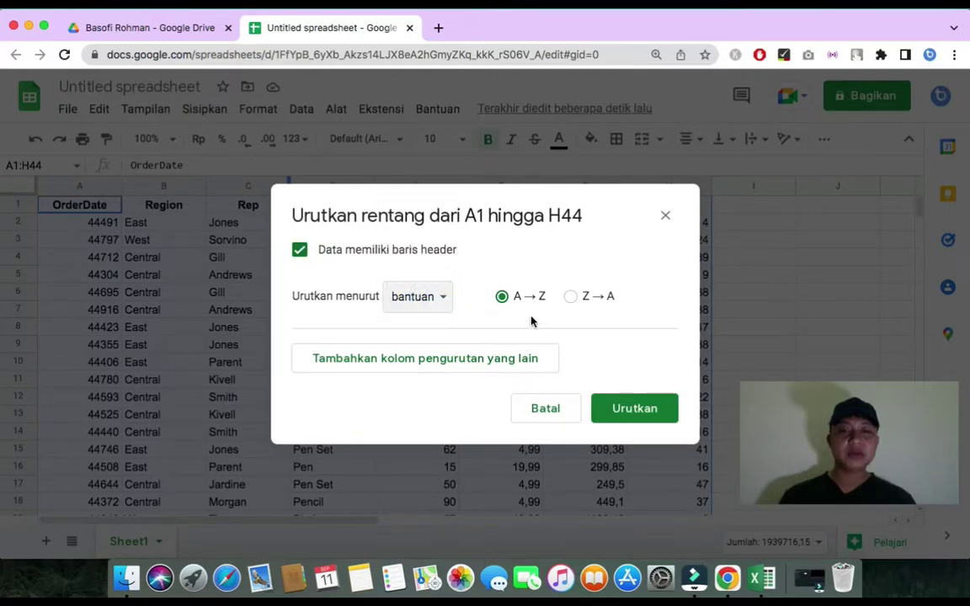
click(570, 297)
click(632, 415)
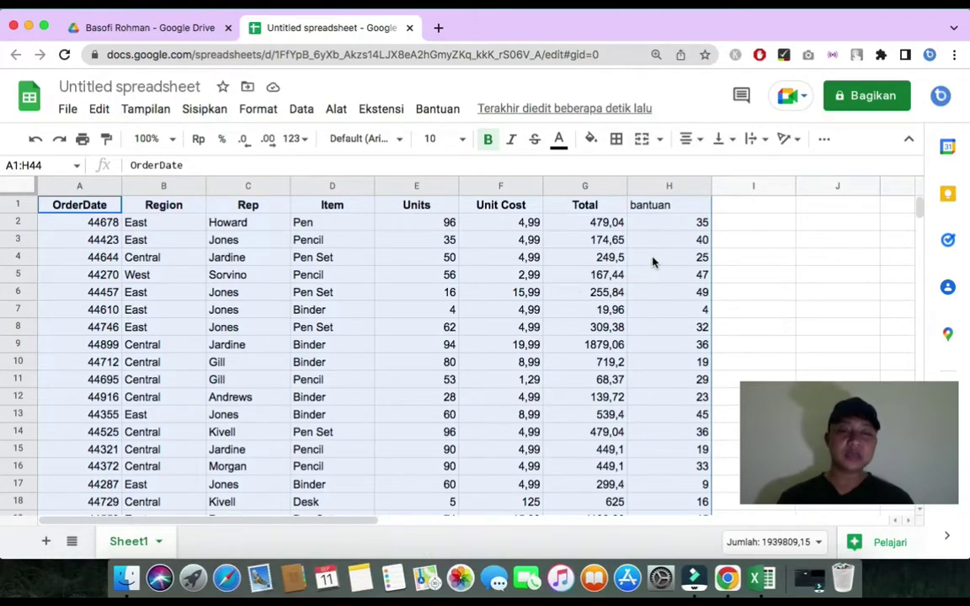
Step: Reshuffle the rows of A1:H44 by sorting on bantuan from A to Z with the header row option enabled
click(302, 106)
mouse_move(533, 172)
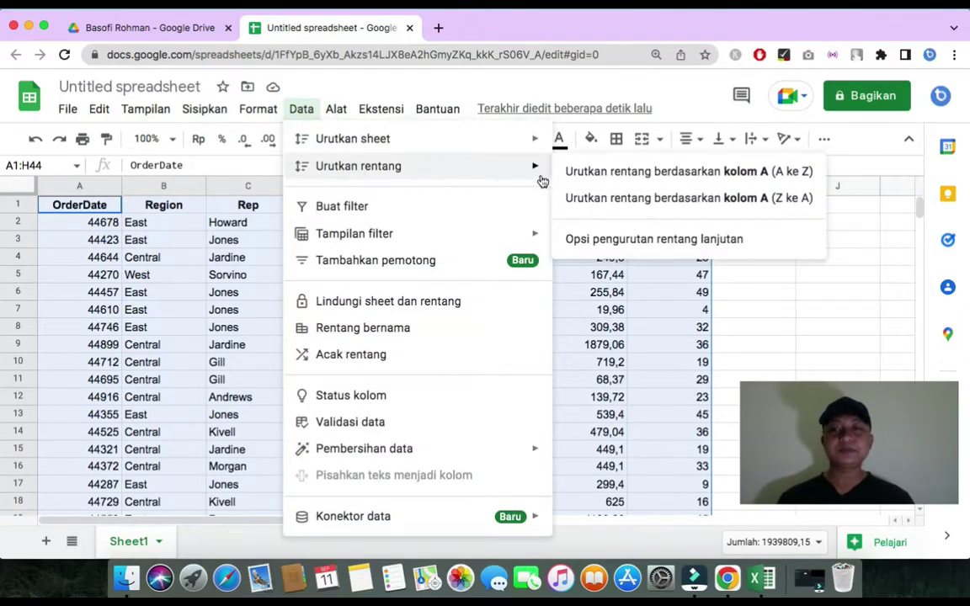
click(595, 239)
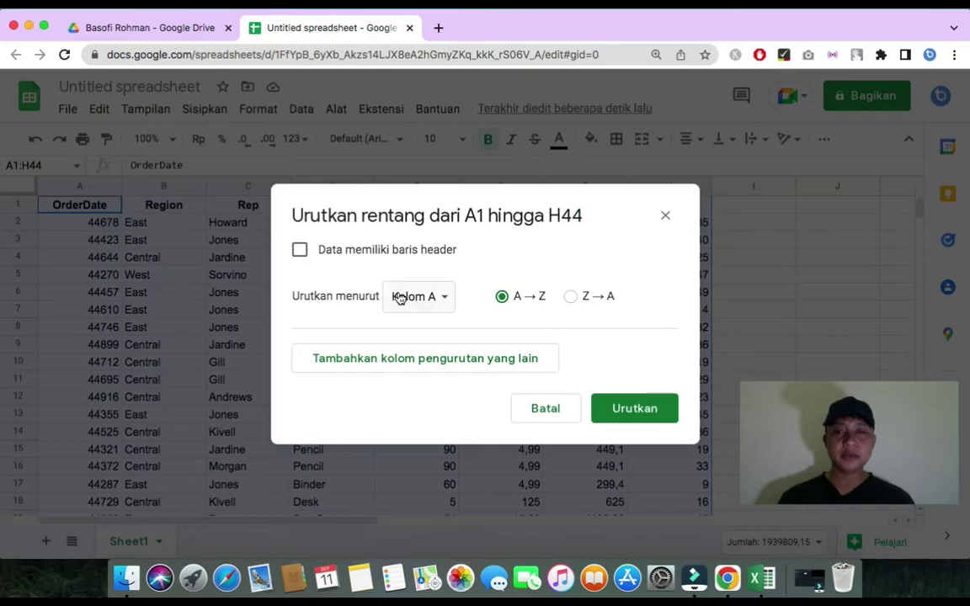
click(355, 250)
click(418, 305)
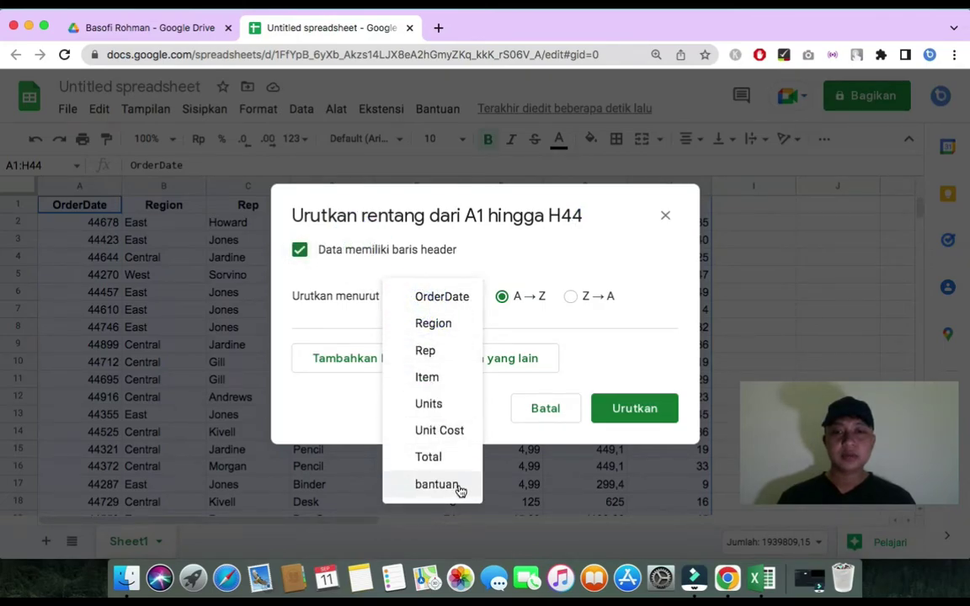
click(459, 488)
click(634, 409)
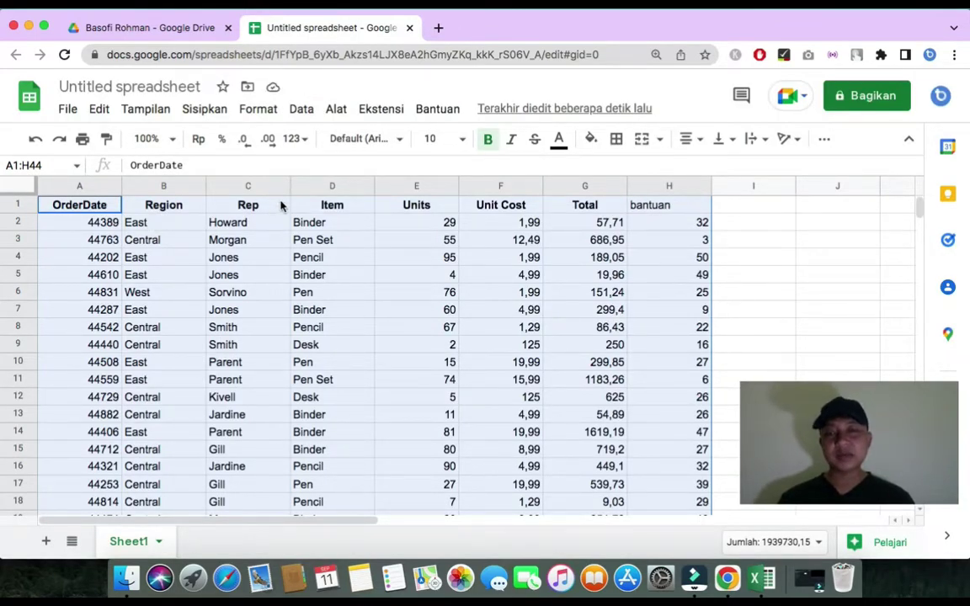
Step: Repeat the A to Z sort of A1:H44 by bantuan, excluding the header row, to shuffle the orders once more
click(301, 109)
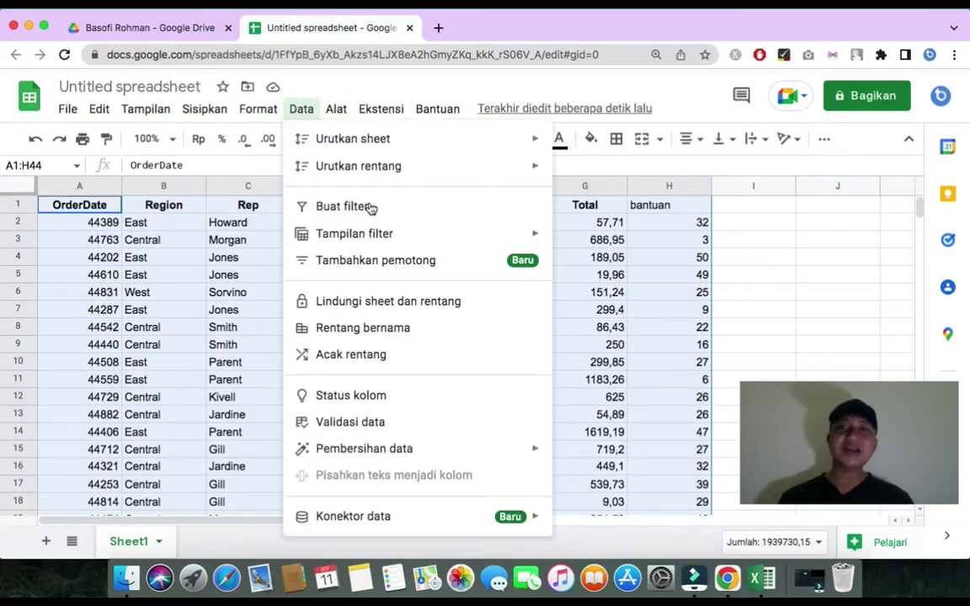
mouse_move(366, 162)
click(585, 249)
click(337, 250)
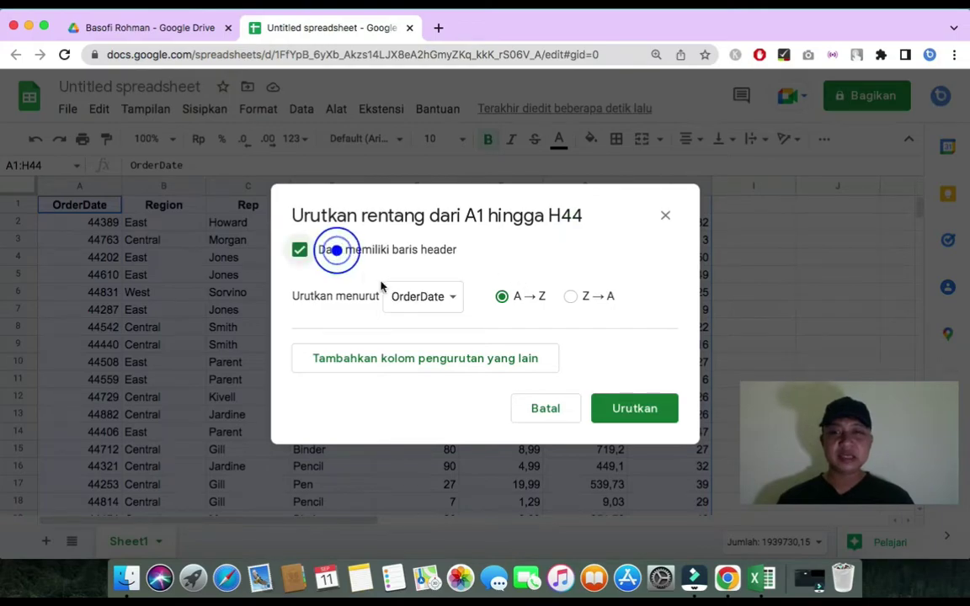
click(413, 297)
click(438, 486)
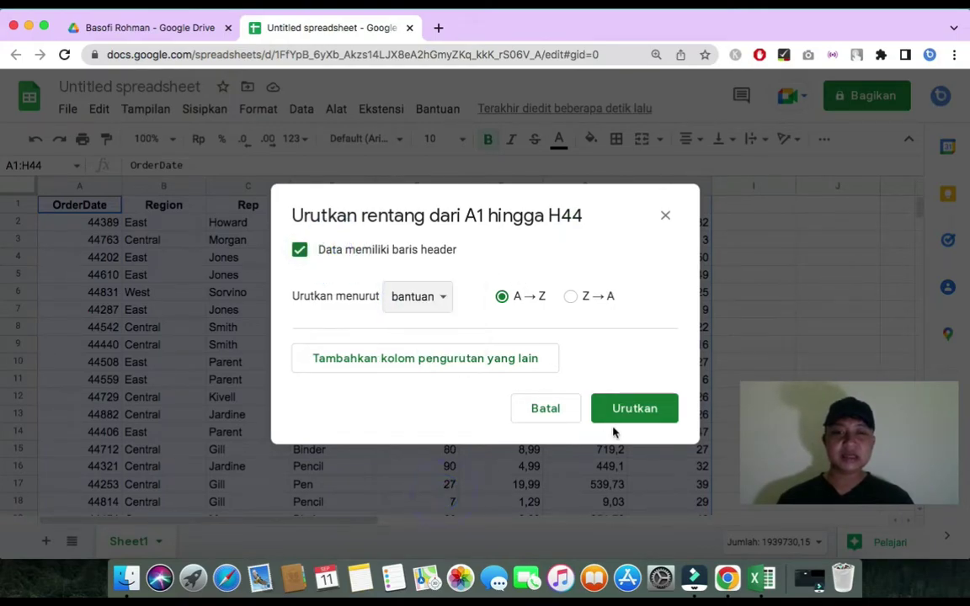
click(635, 411)
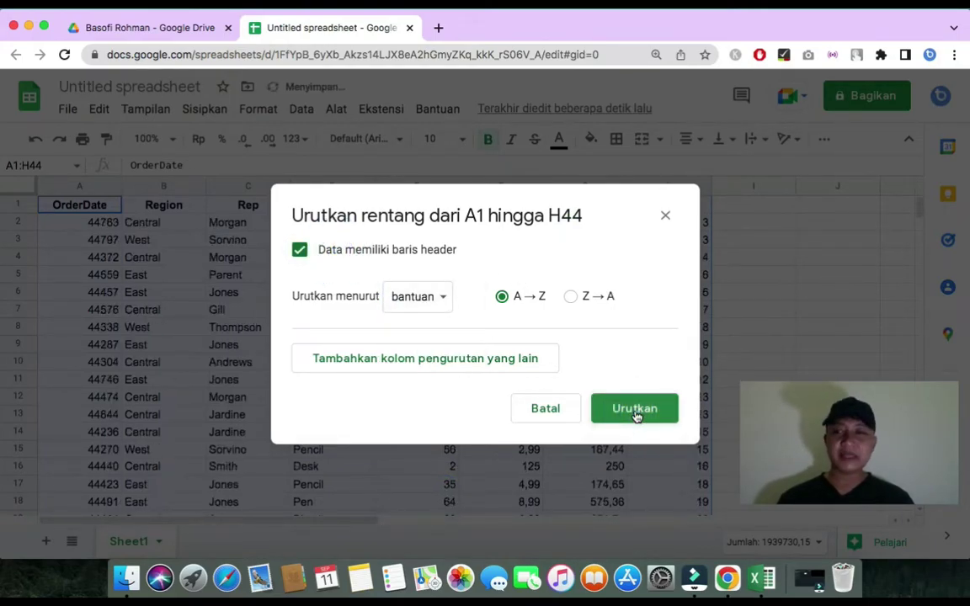